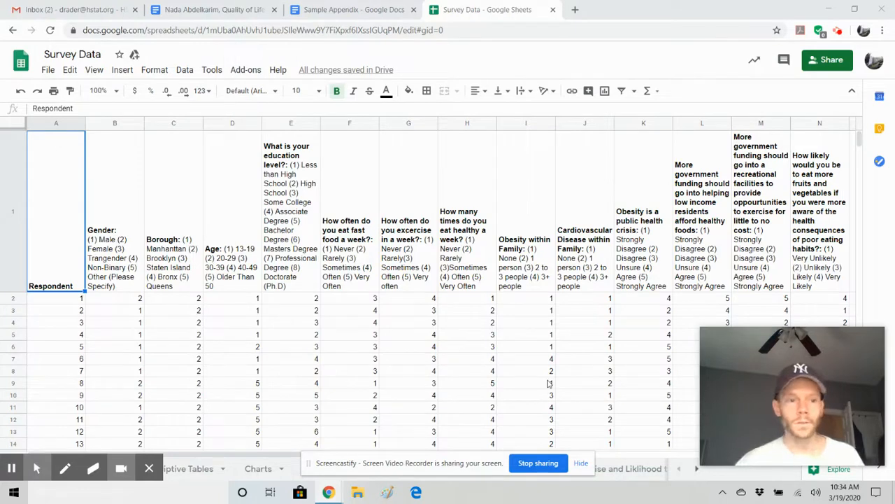
mouse_move(59, 476)
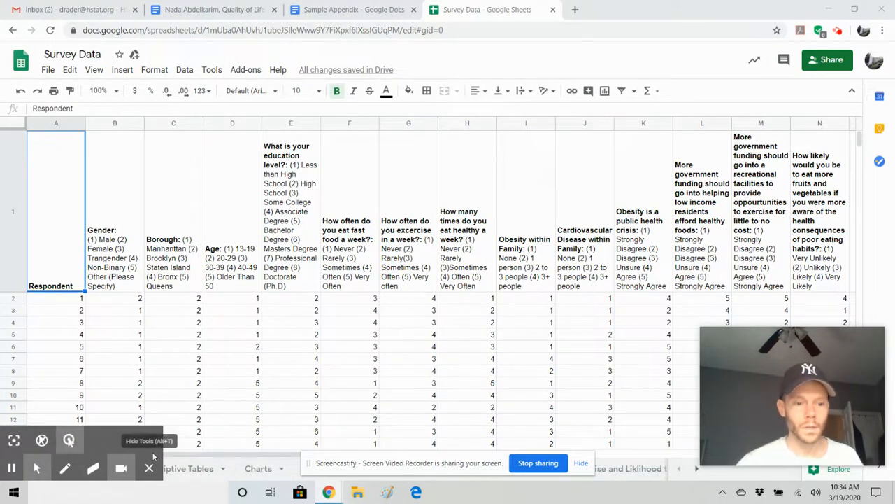
left_click(148, 468)
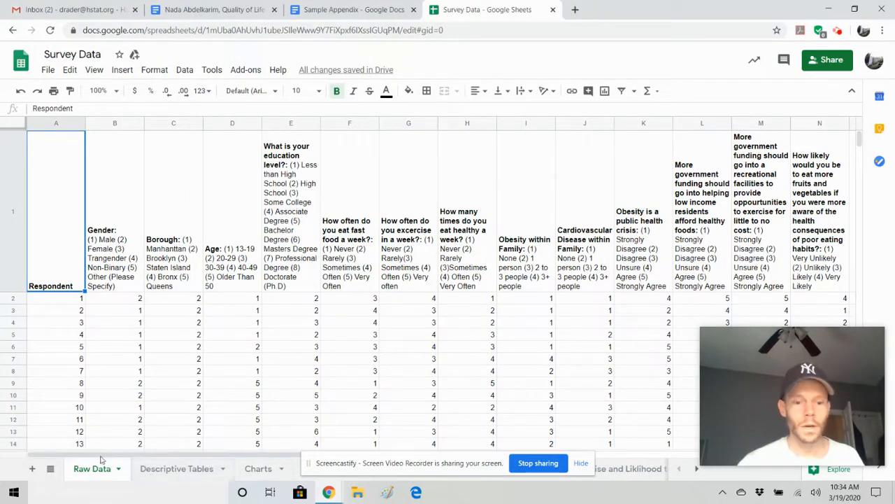
left_click(583, 463)
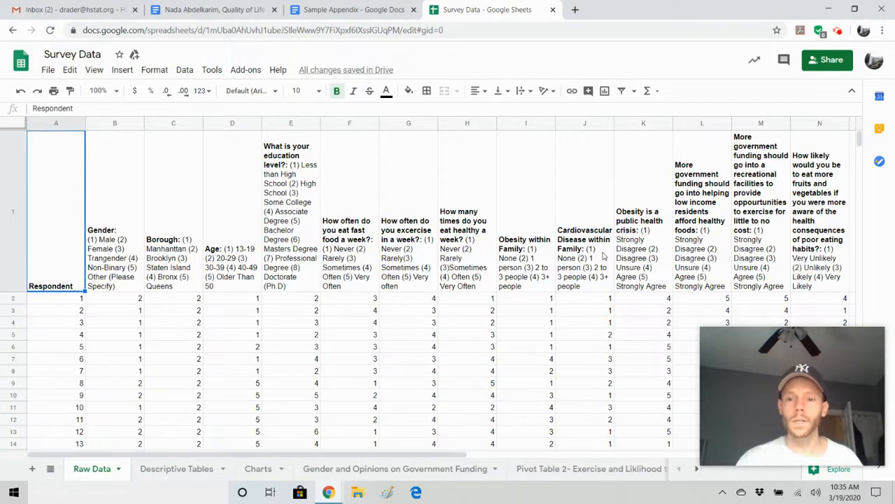
- Open the Descriptive Tables sheet and review its count and percentage tables for the survey questions
left_click(178, 468)
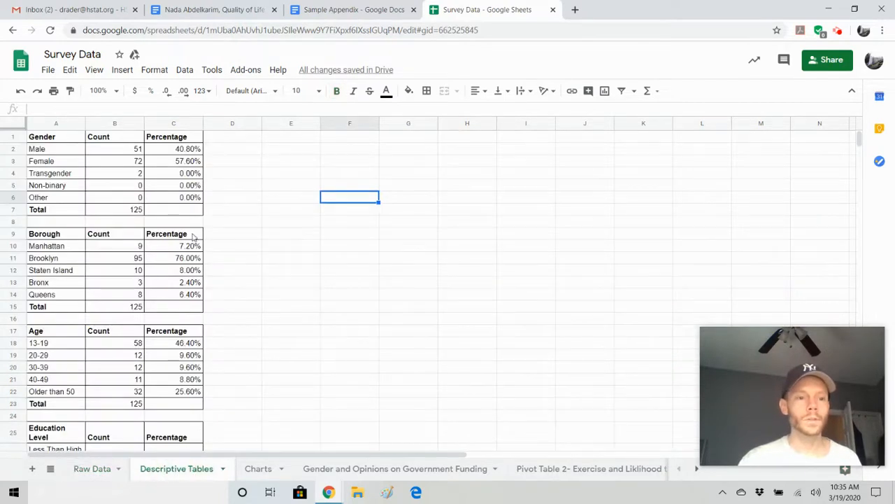
scroll(156, 280, "down", 10)
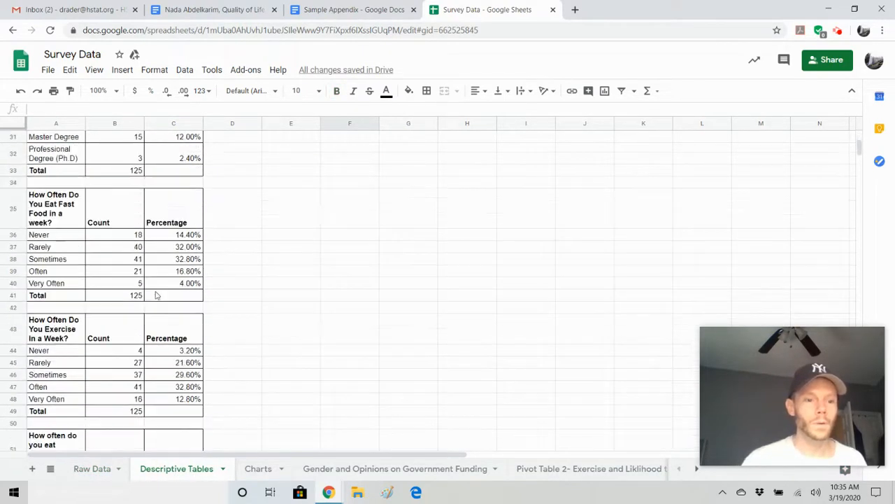
scroll(157, 295, "down", 4)
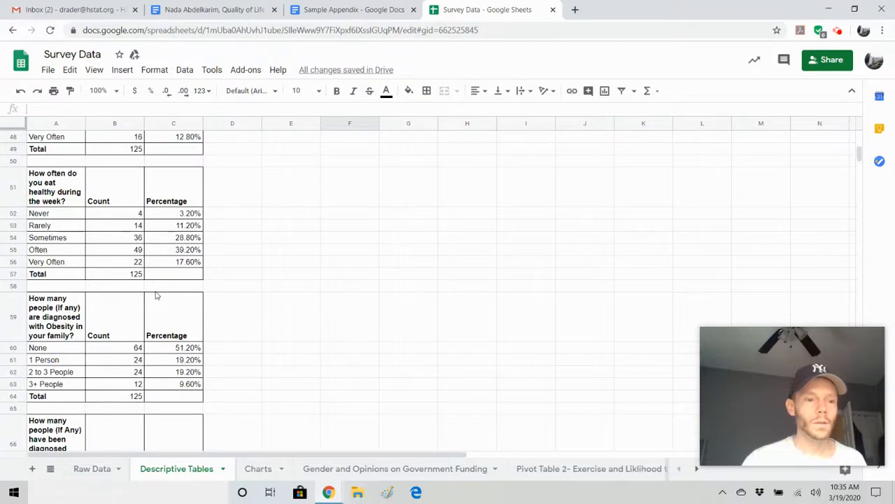
scroll(157, 295, "down", 3)
scroll(157, 295, "up", 15)
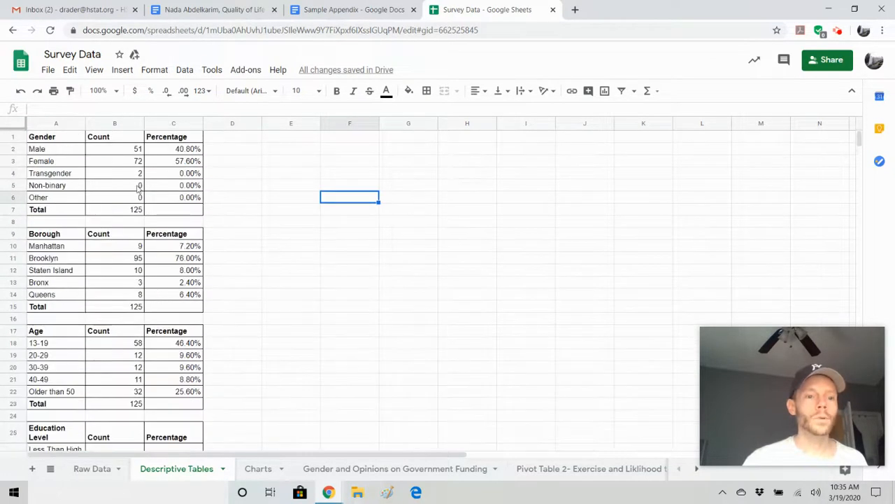
- Check the Gender table's count formulas and replace the total in B7 with a SUM of B2:B6
left_click(123, 152)
key("Down")
key("Down")
key("Down")
key("Down")
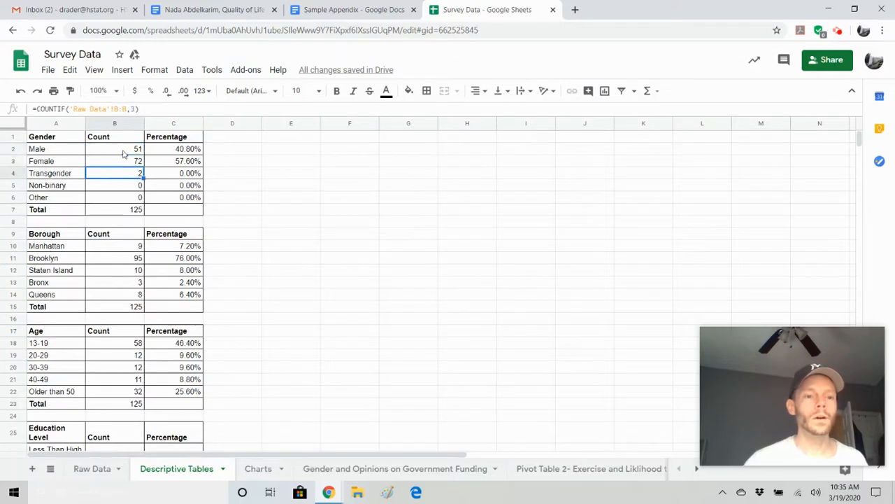
key("Down")
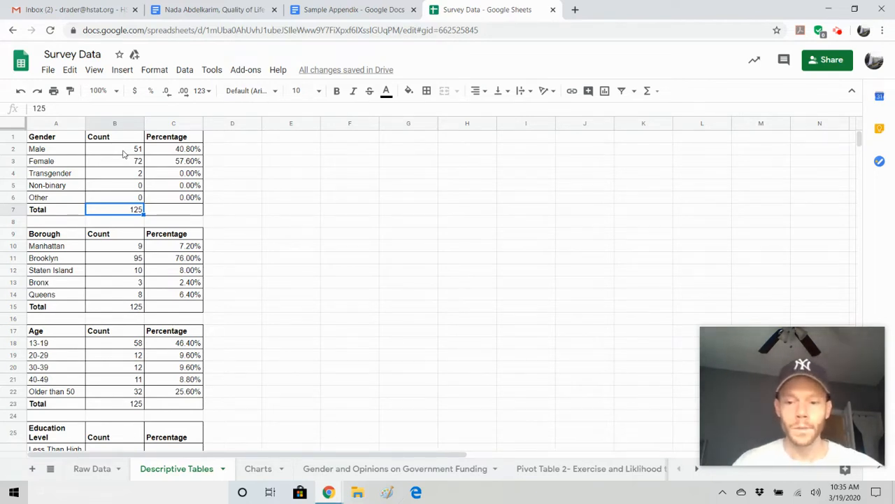
type("=(")
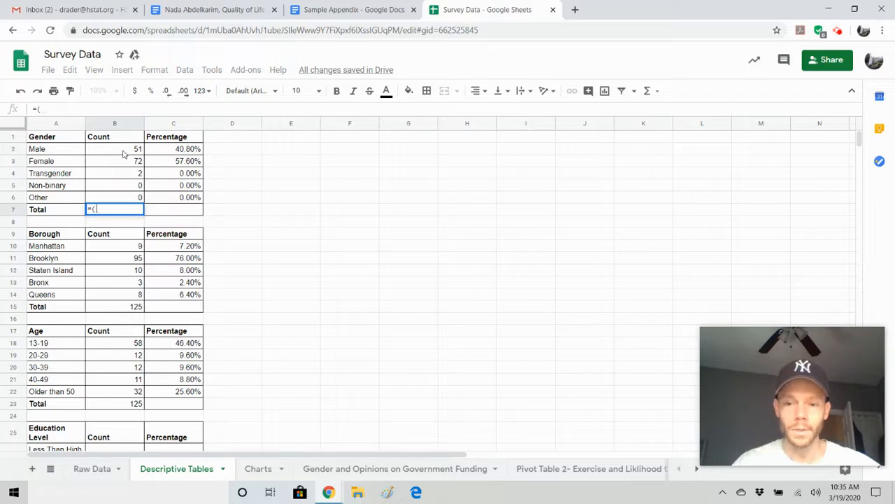
type("sum")
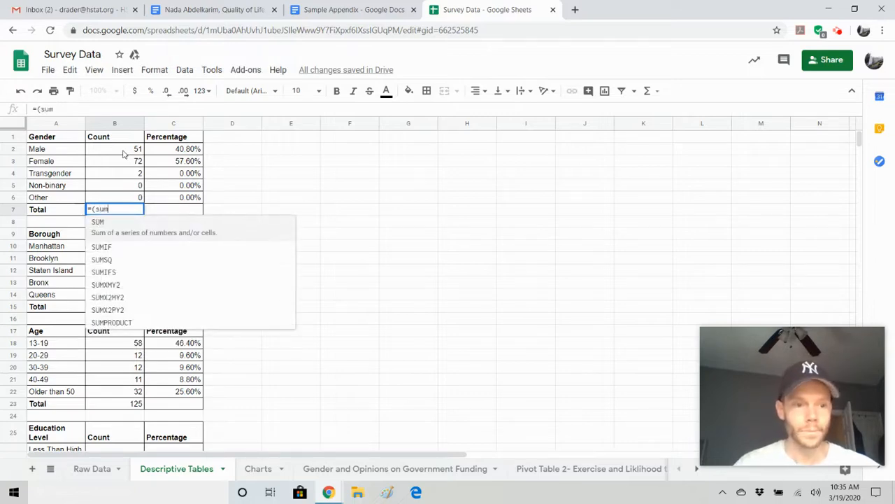
left_click(130, 225)
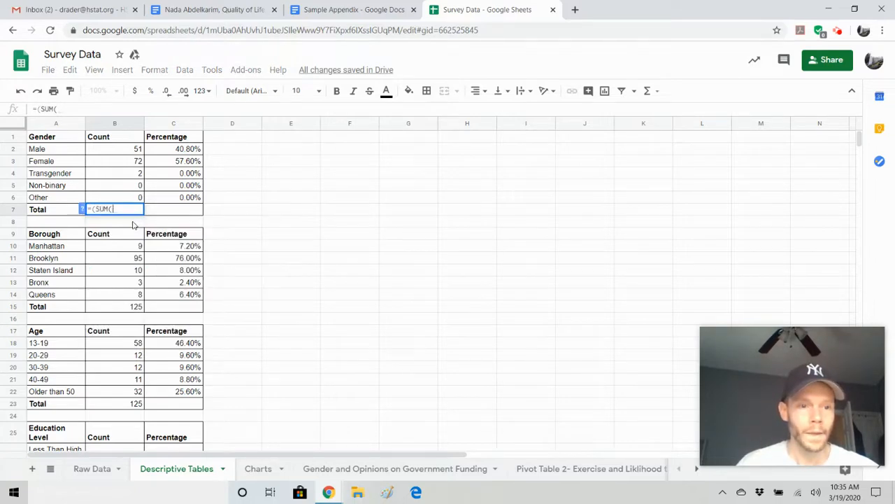
left_click_drag(138, 149, 137, 198)
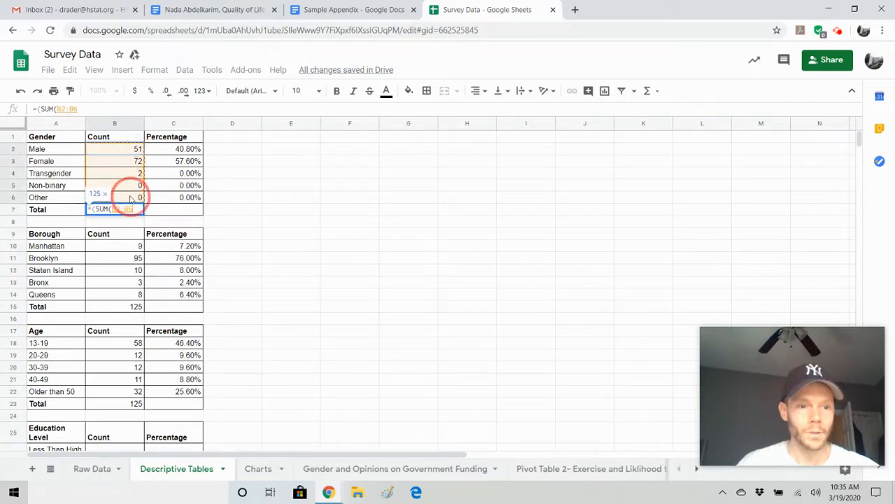
key("Return")
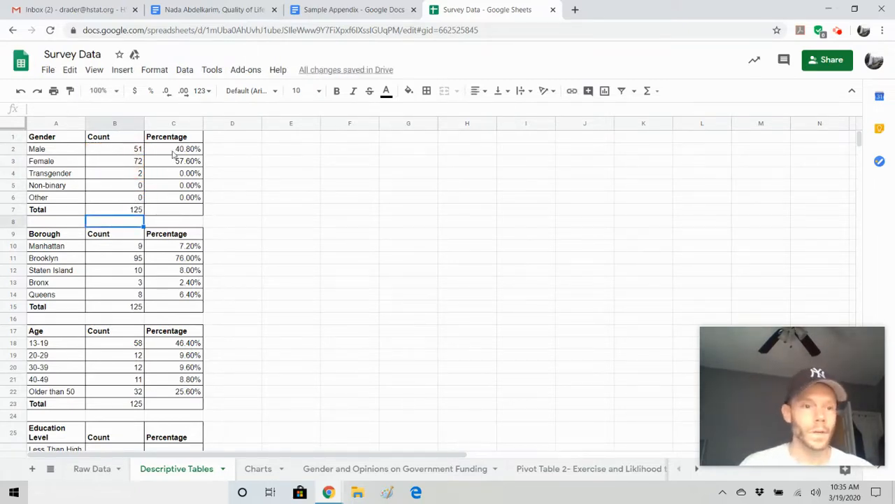
- Examine the contents of the Gender table's percentage cells from C2 to C6
left_click(174, 151)
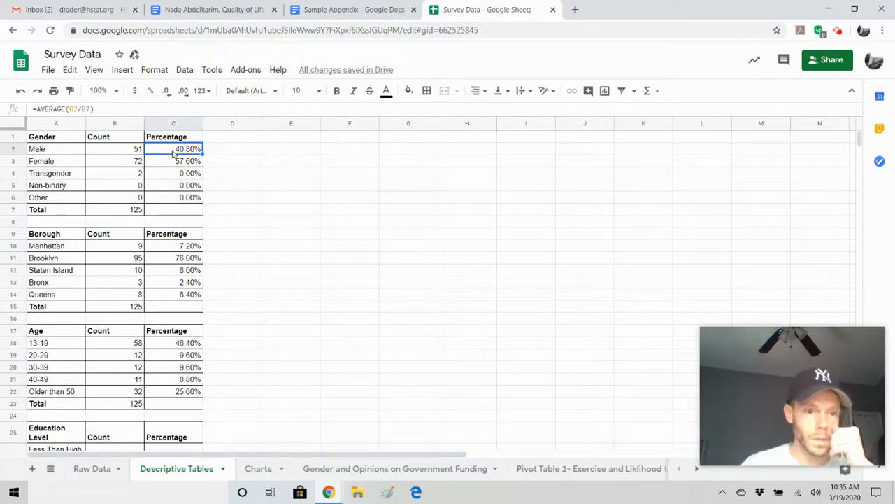
key("Down")
key("Down")
key("Down")
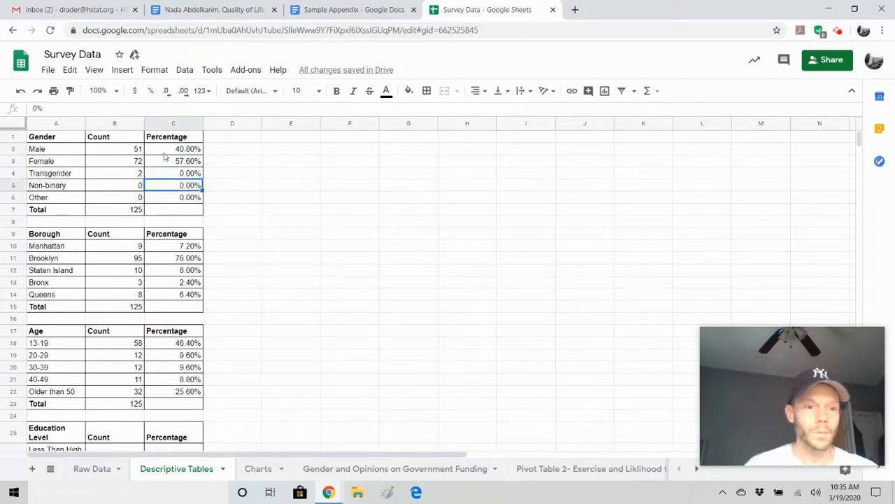
key("Down")
key("Up")
key("Up")
key("Up")
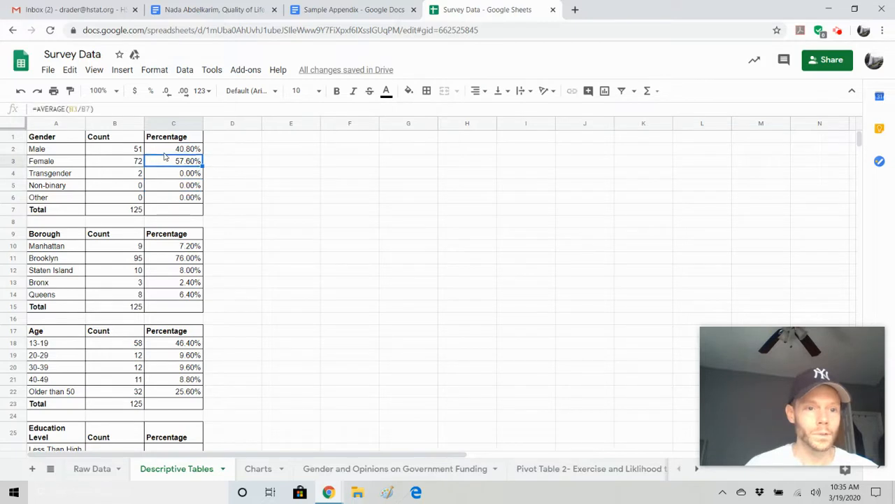
- Total the Gender percentages in C7 with the suggested formula SUM(C2:C6)
key("Down")
key("Down")
key("Down")
key("Down")
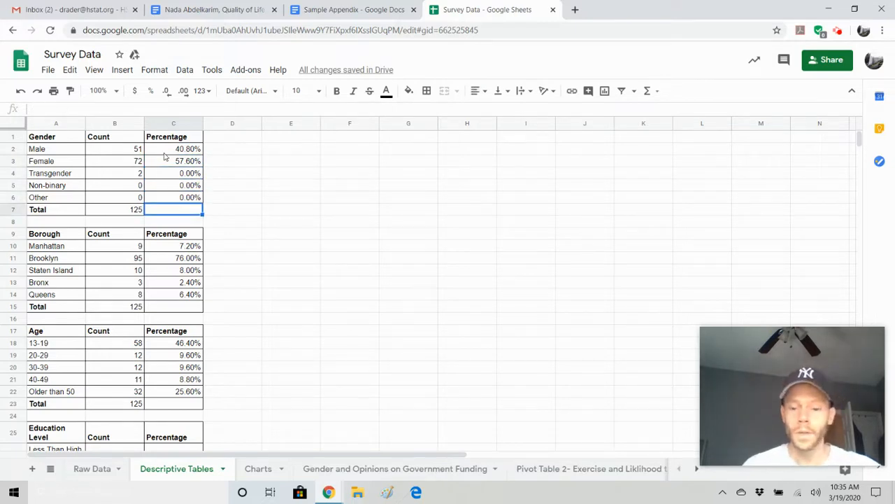
type("=(sum")
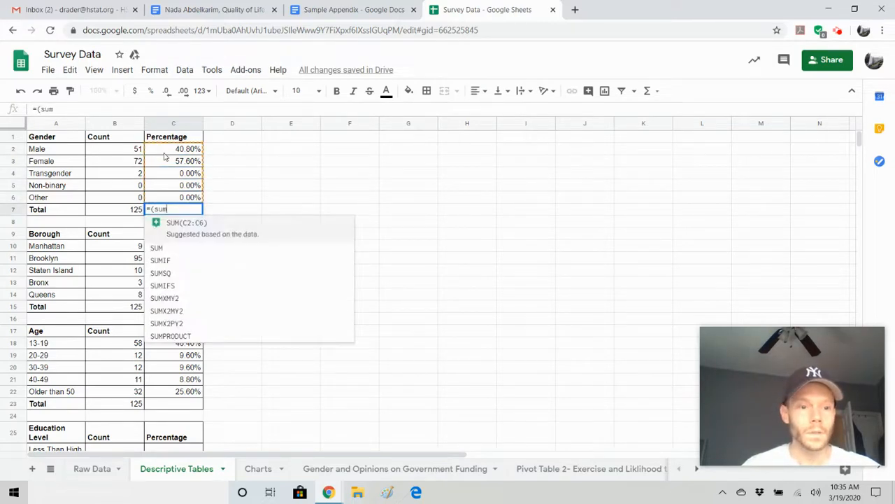
left_click(202, 233)
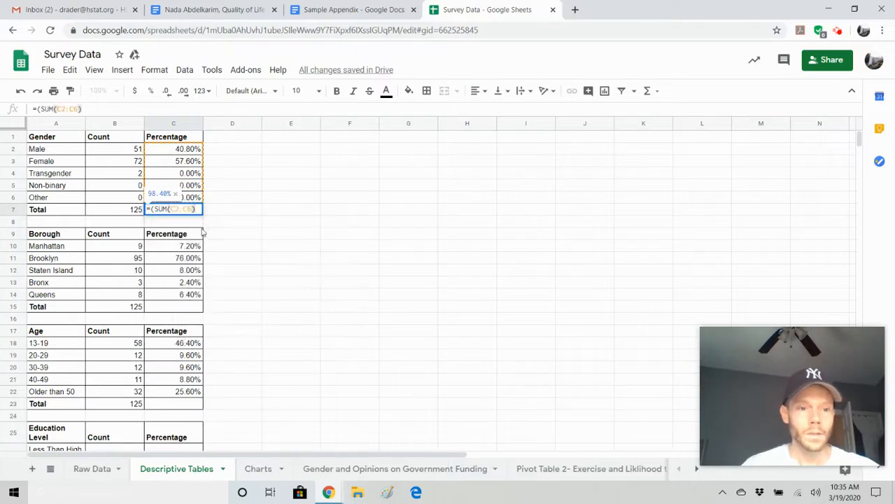
key("Return")
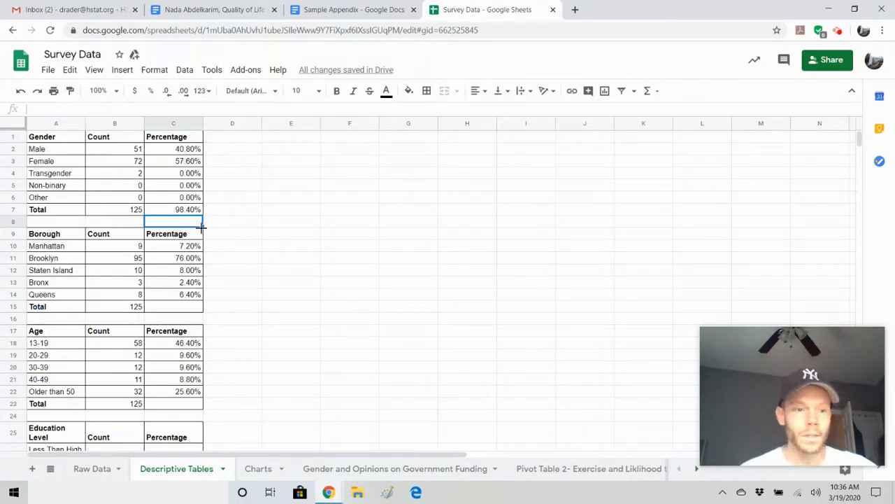
- Replace the Transgender percentage in C4 with the formula =B4/B7, dividing its count by the total
key("Up")
key("Up")
key("Up")
key("Up")
key("Left")
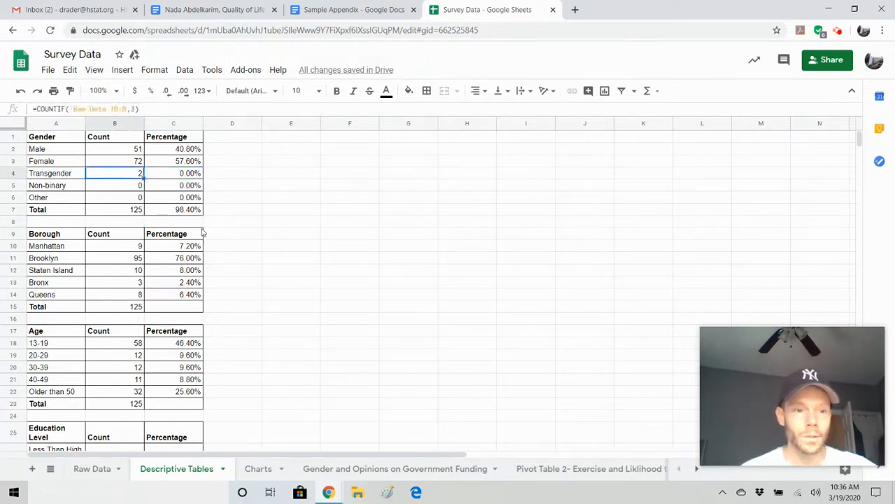
key("Right")
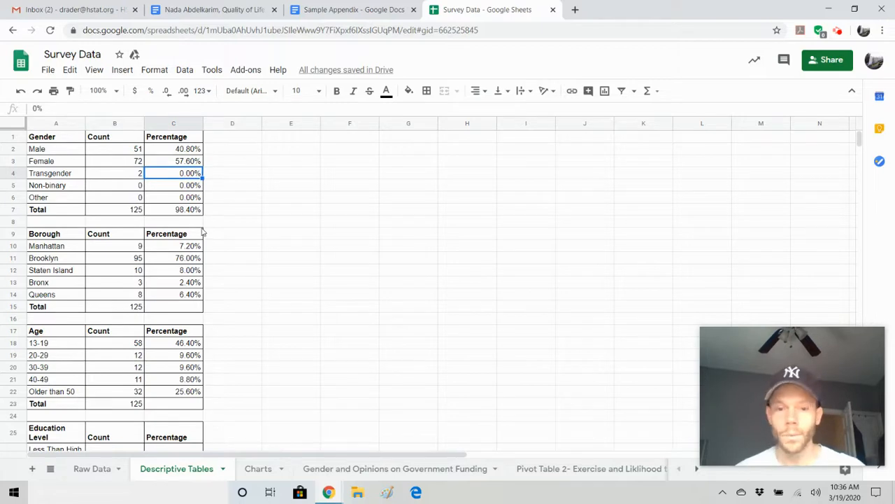
type("=")
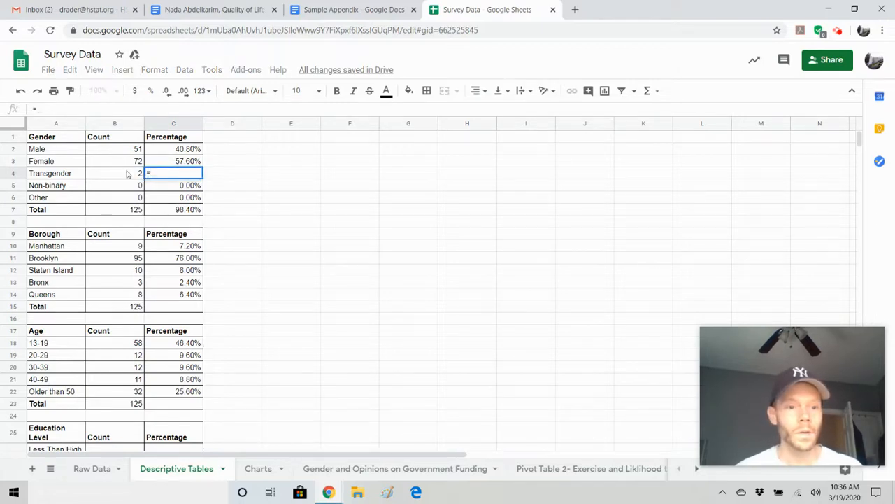
left_click(125, 175)
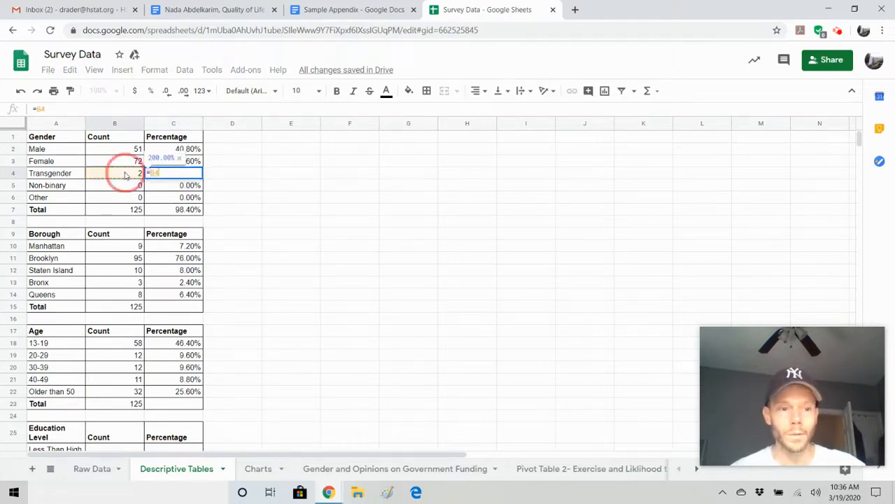
type("/")
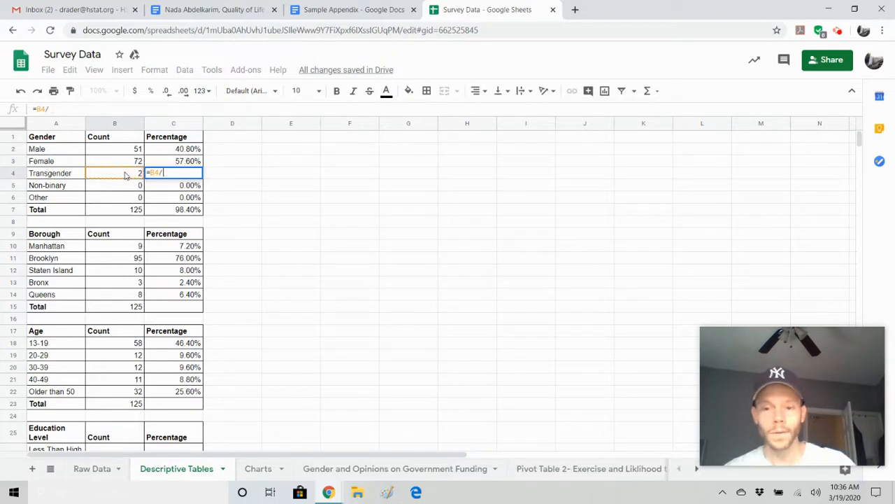
left_click(132, 213)
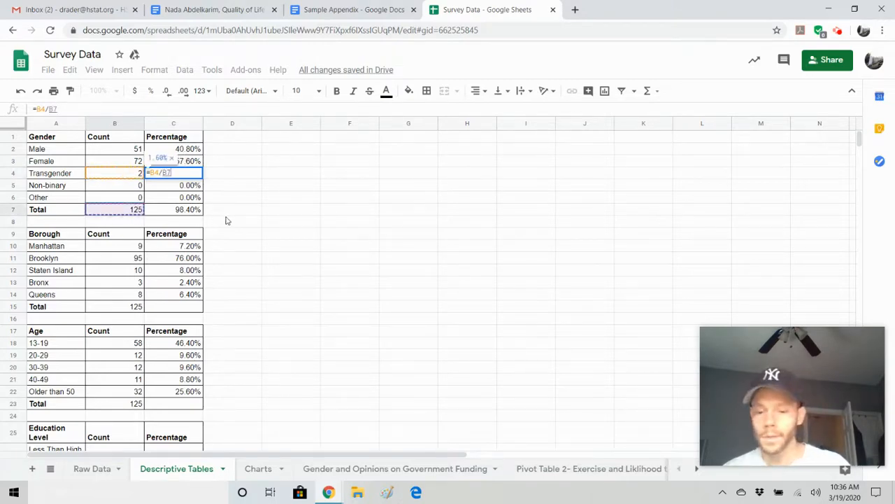
key("Return")
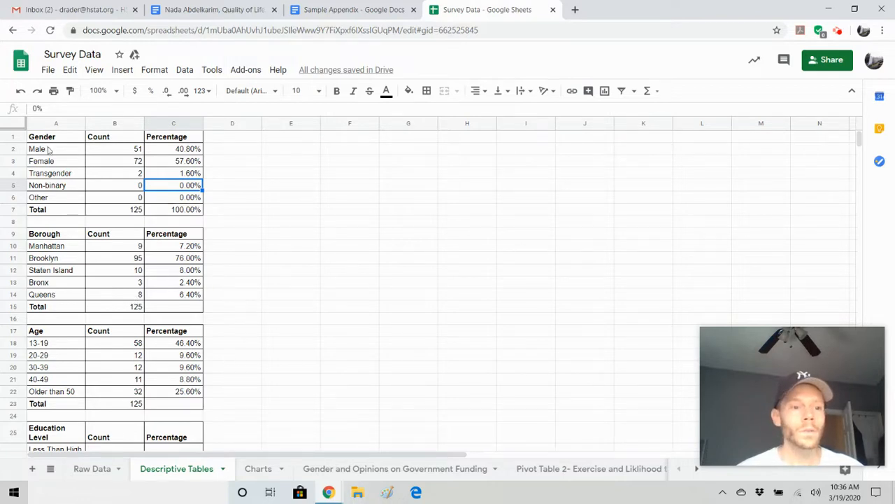
- Insert a chart from the Borough names and counts in A9:B14 and place it beside the tables
left_click(54, 232)
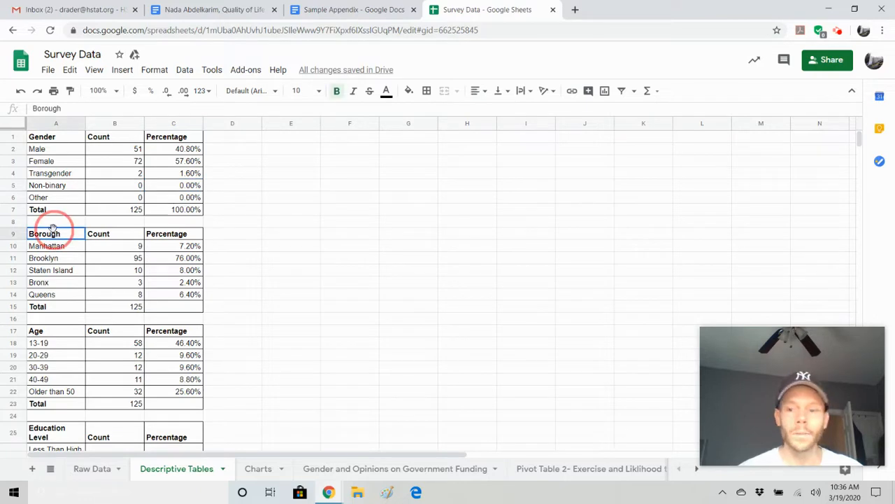
left_click_drag(52, 229, 101, 297)
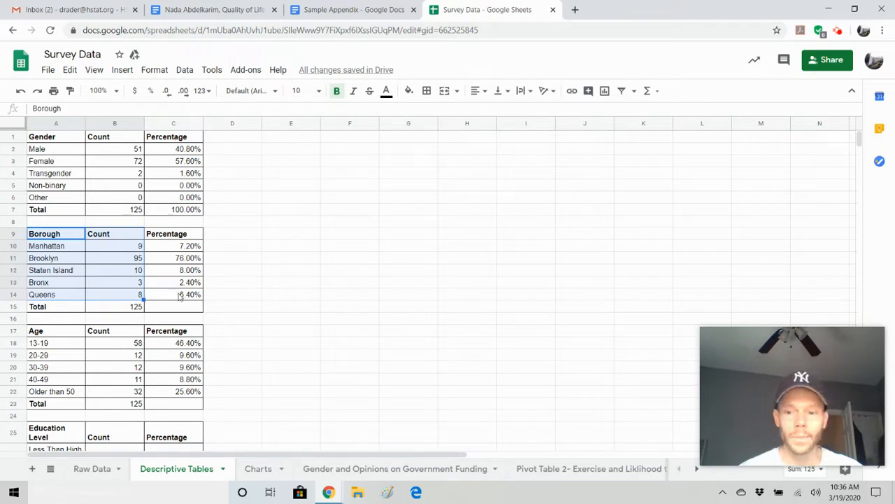
left_click(122, 71)
left_click(140, 233)
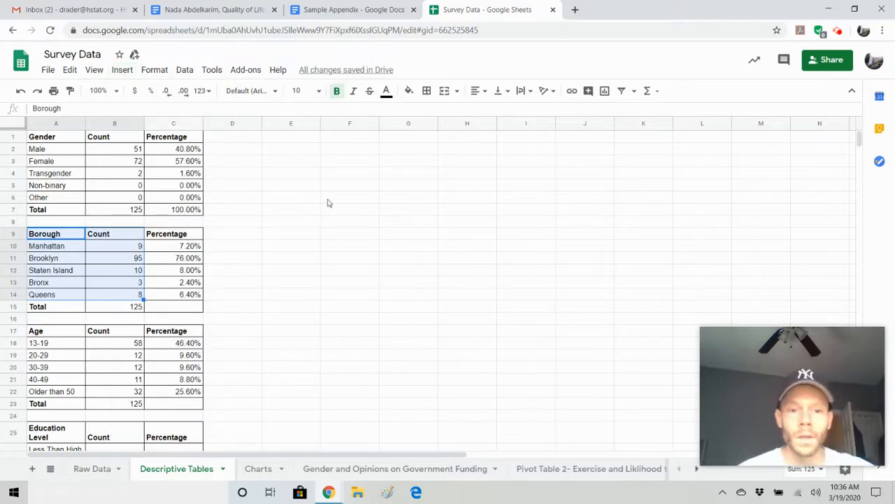
left_click_drag(369, 188, 423, 156)
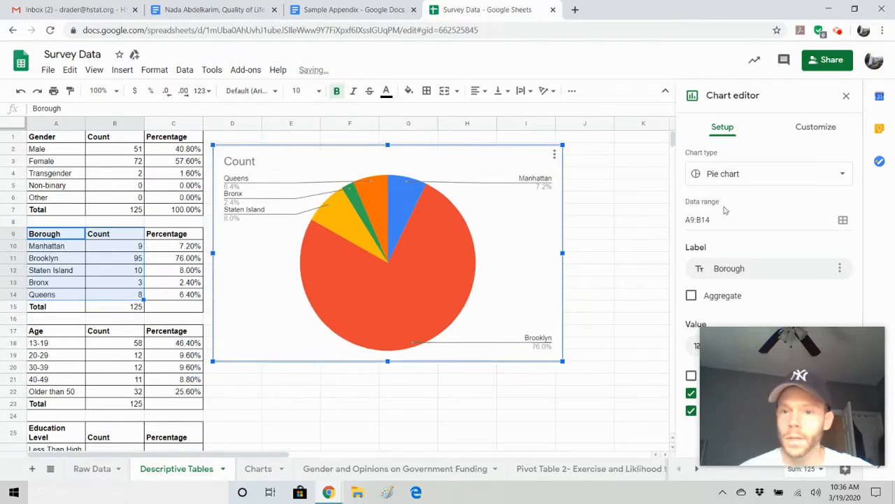
- Change the borough chart to the suggested column chart and open its customization options
left_click(775, 180)
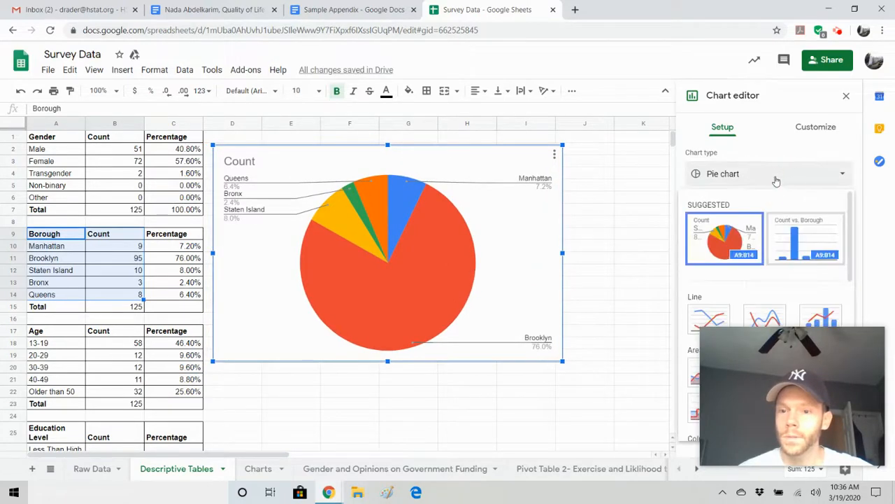
left_click(805, 241)
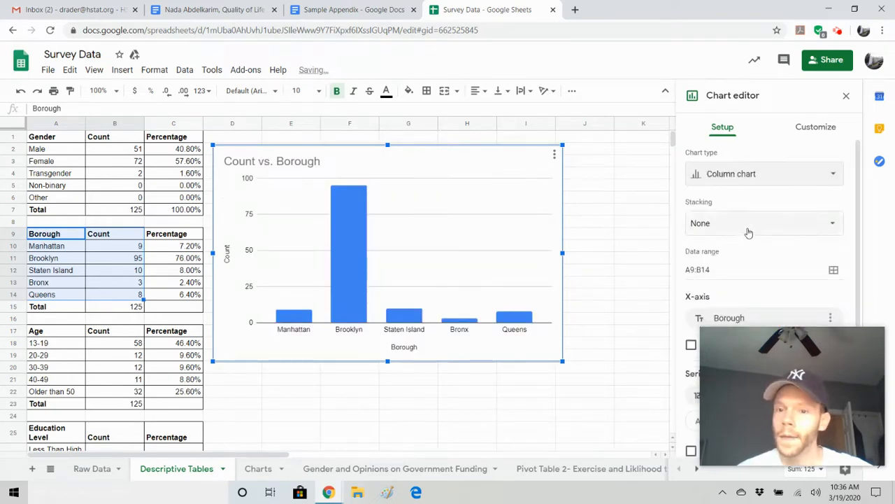
left_click(813, 127)
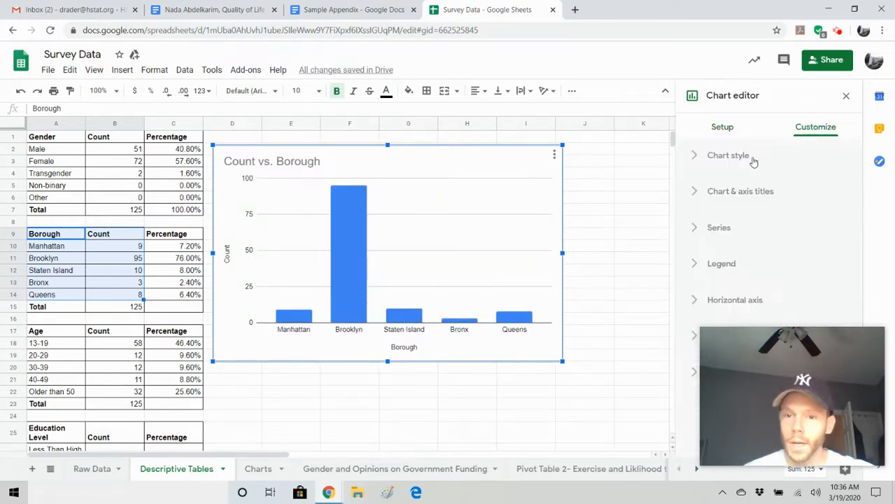
- Give the borough column chart a 3D style
left_click(728, 155)
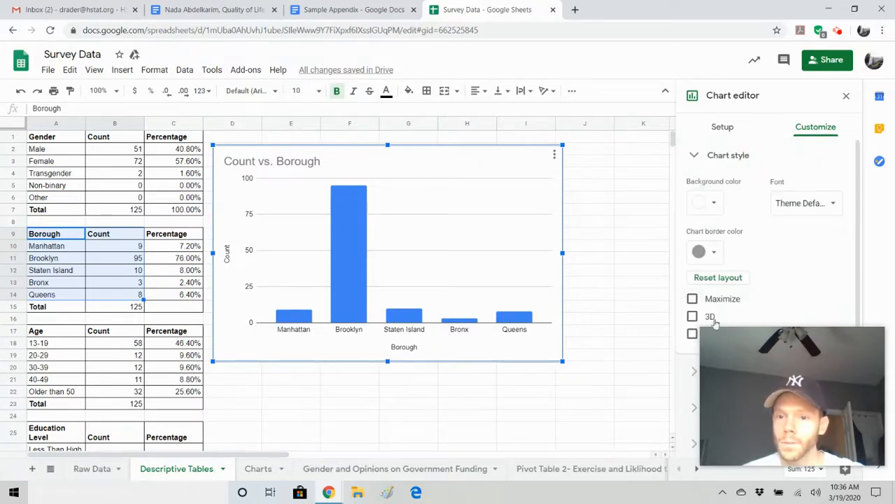
left_click(692, 316)
scroll(743, 267, "down", 2)
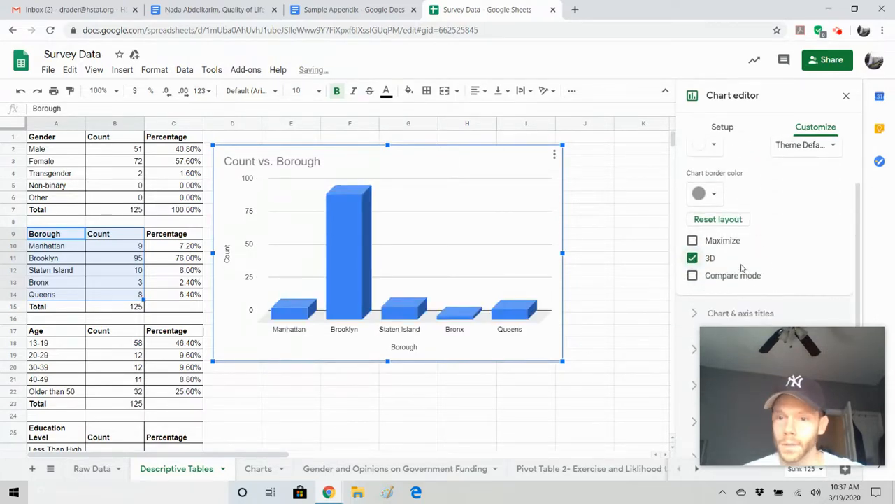
- Shorten the borough chart's title to "Borough"
left_click(740, 258)
scroll(737, 248, "down", 3)
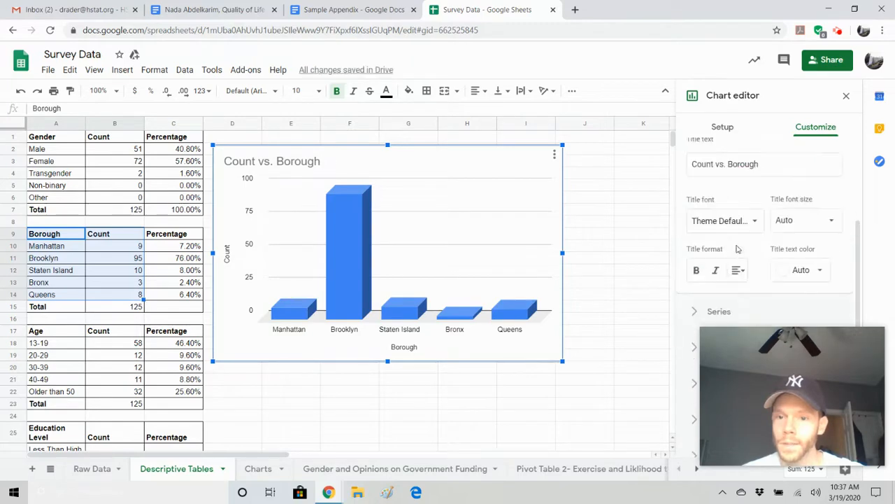
left_click(730, 164)
key("BackSpace")
key("BackSpace")
key("BackSpace")
key("BackSpace")
key("BackSpace")
key("BackSpace")
key("BackSpace")
key("BackSpace")
key("BackSpace")
key("BackSpace")
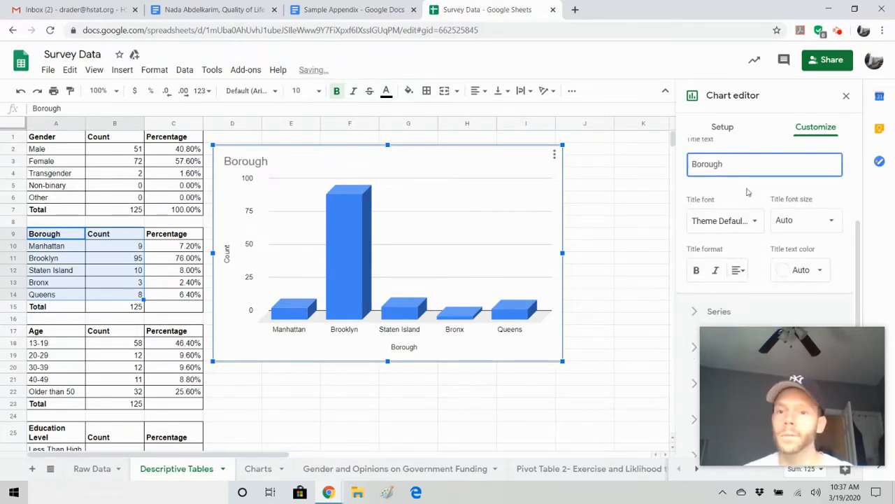
- Set the borough chart's title font size to 24
left_click(834, 222)
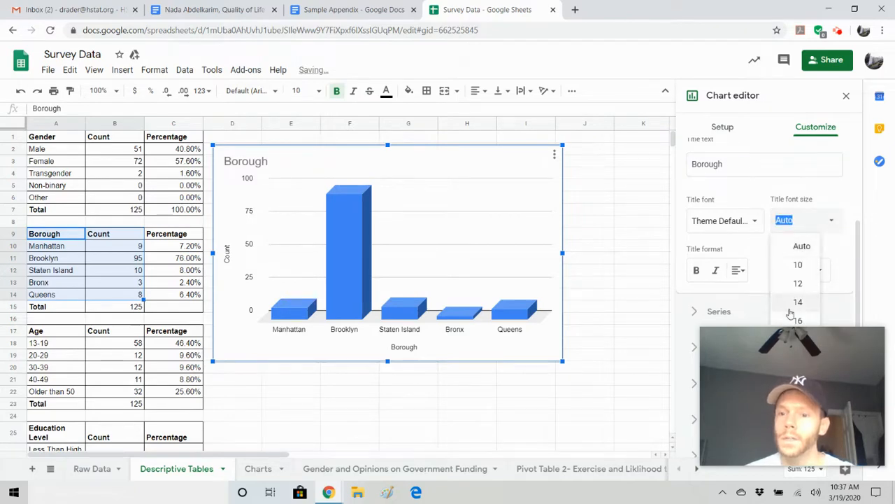
left_click_drag(802, 345, 435, 14)
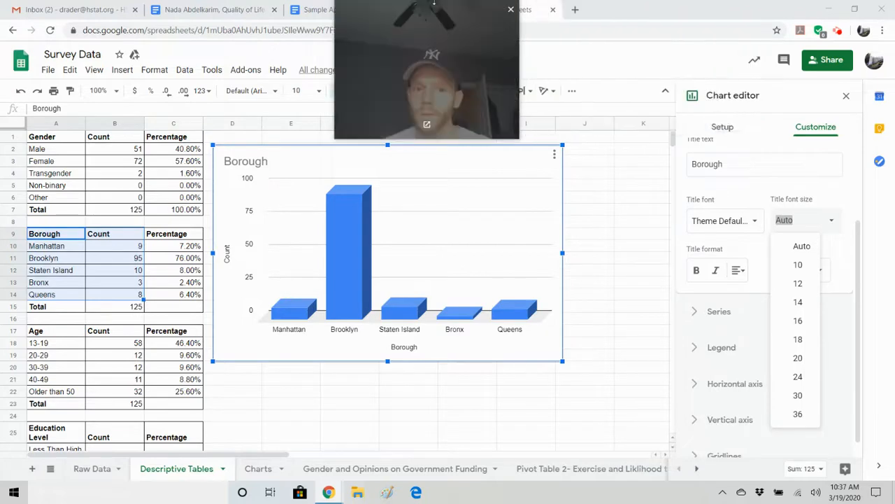
left_click(792, 377)
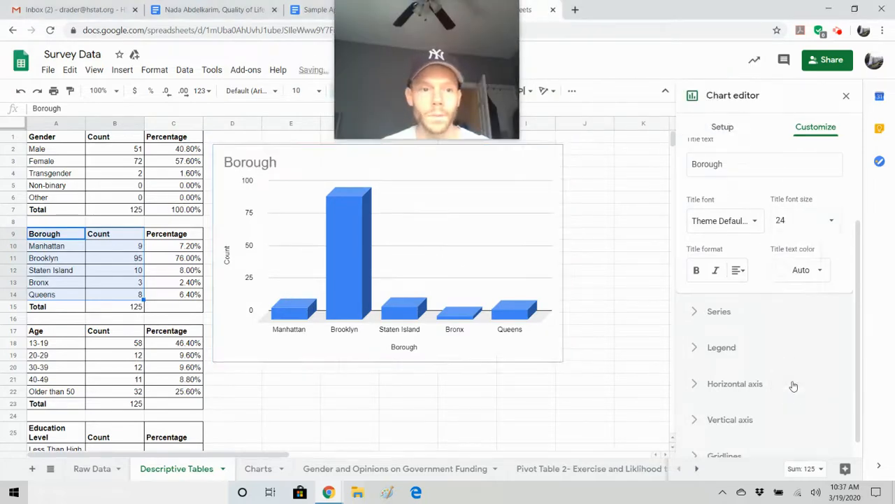
- Add data labels to the Count series of the borough chart
left_click(736, 322)
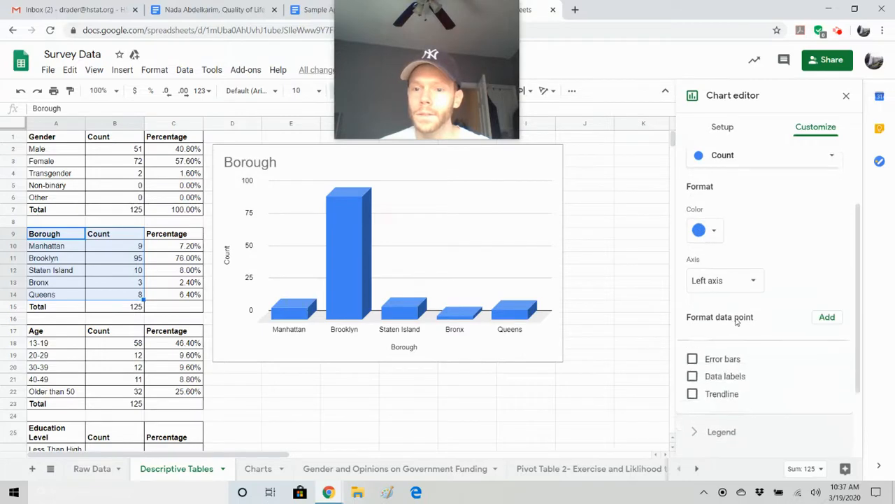
left_click(692, 376)
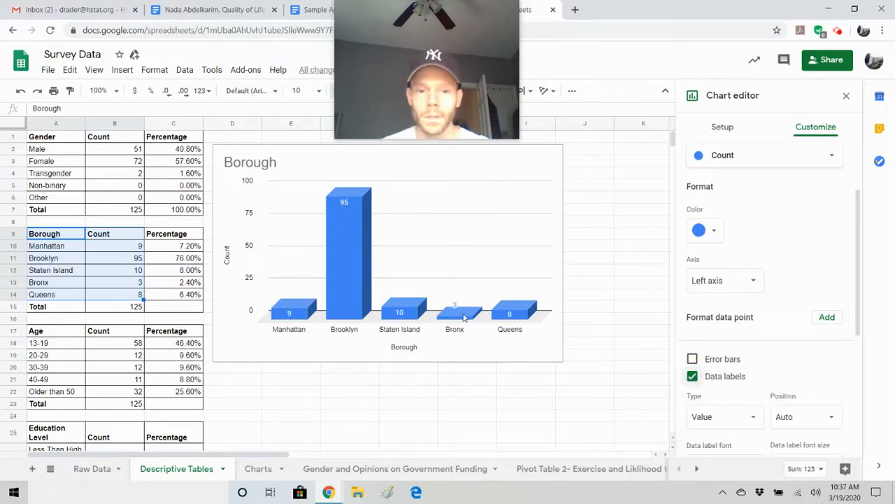
scroll(760, 327, "down", 3)
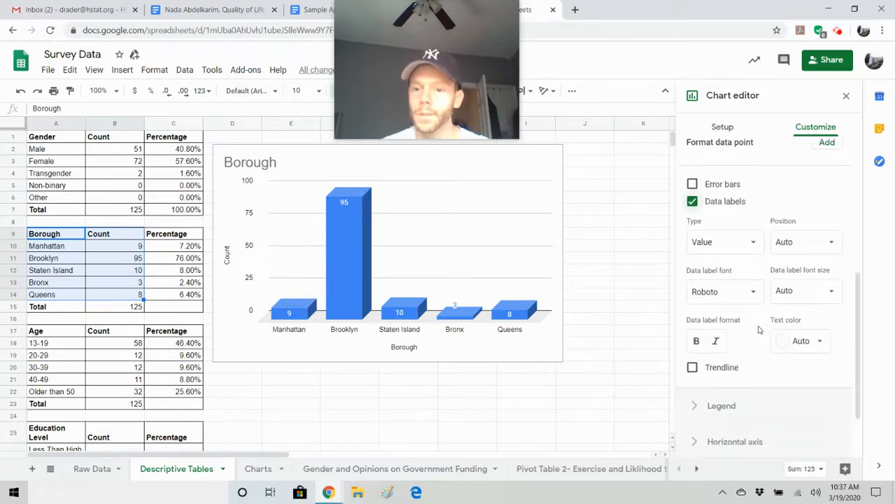
scroll(756, 344, "down", 1)
- Try green, dark purple and blue as the text color of the Count data labels
left_click(803, 283)
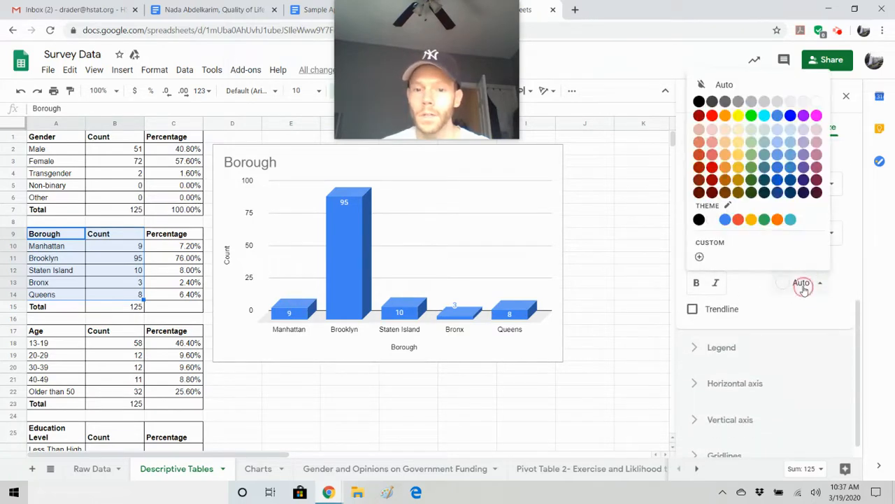
left_click(752, 115)
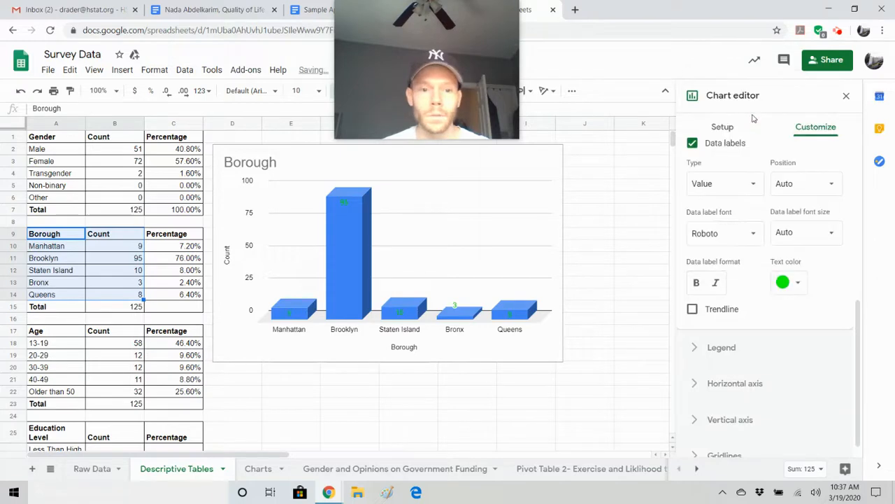
left_click(785, 282)
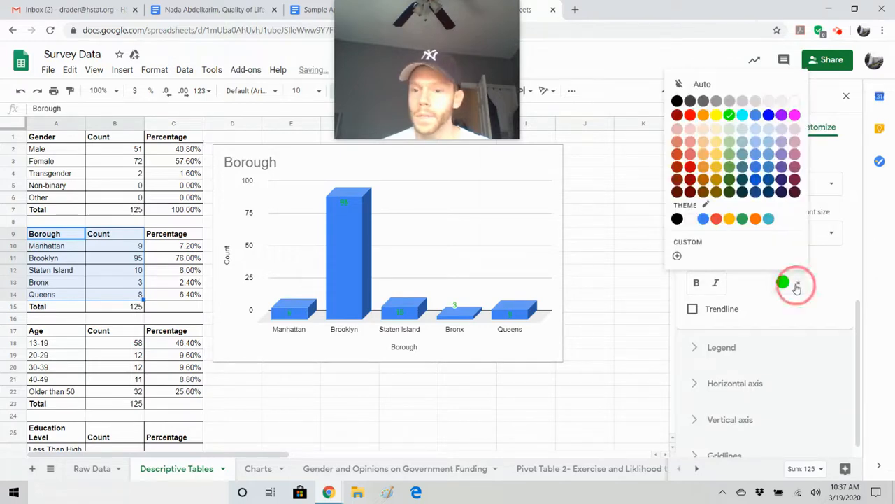
left_click(783, 187)
left_click(785, 282)
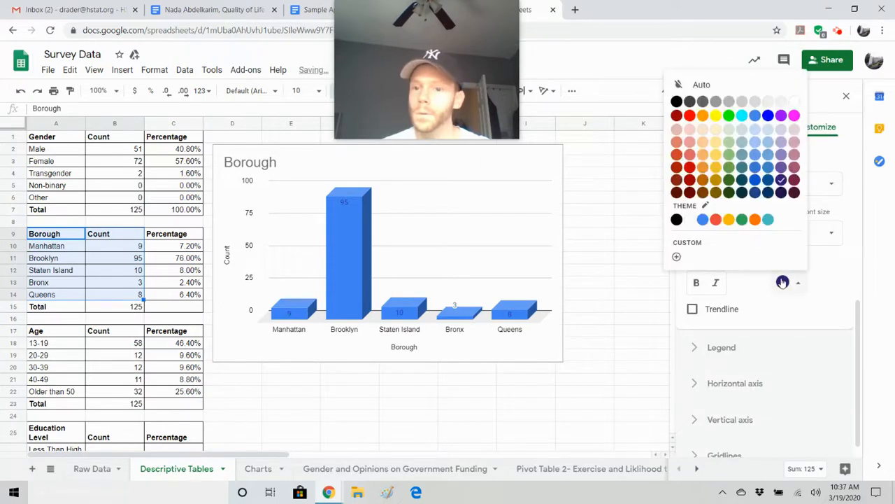
left_click(770, 126)
- Set the text color of the Count data labels to white
left_click(798, 282)
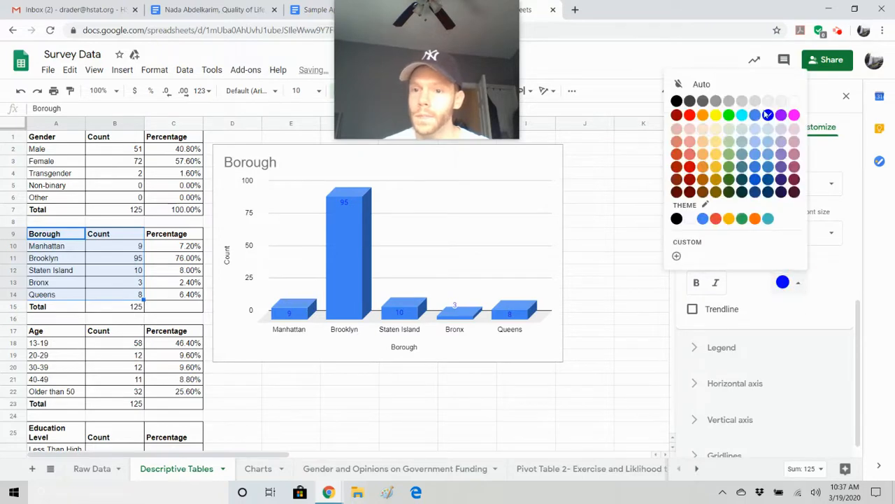
left_click(793, 102)
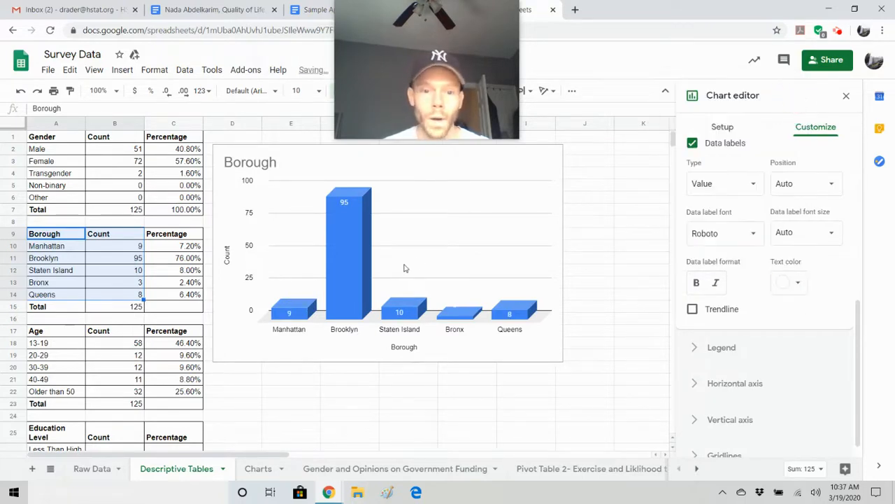
scroll(634, 351, "down", 2)
scroll(732, 420, "down", 1)
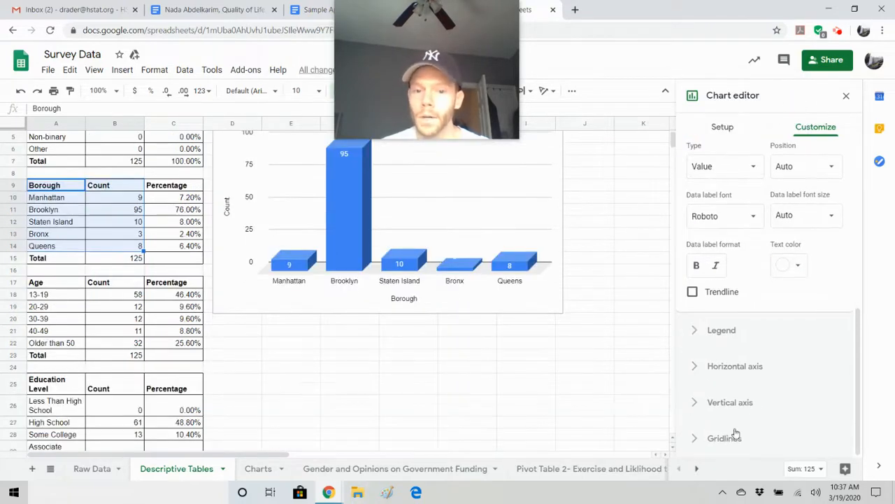
scroll(757, 405, "up", 1)
scroll(758, 405, "up", 3)
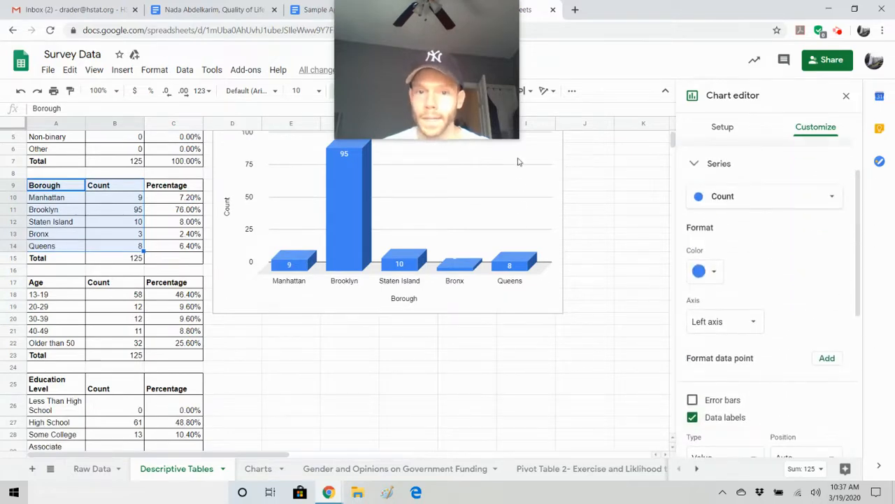
mouse_move(499, 66)
left_click_drag(499, 66, 875, 384)
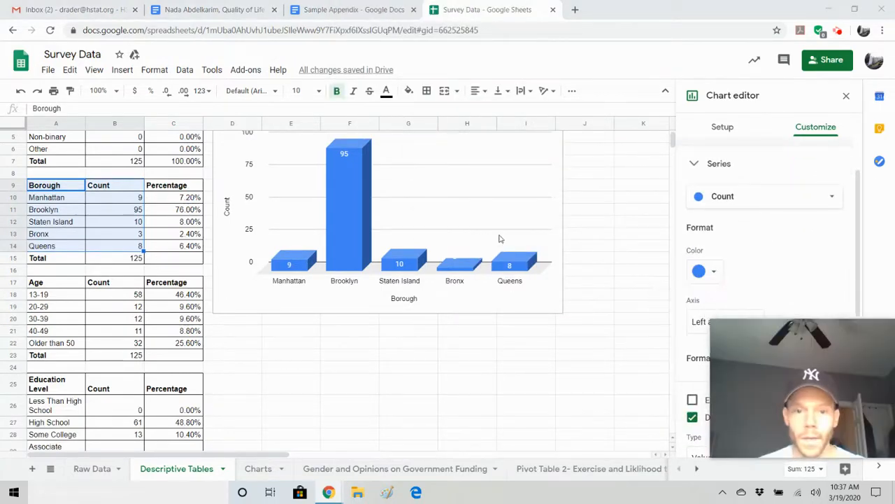
- Copy the borough column chart into the Charts sheet and place it beside the Gender pie chart
scroll(533, 149, "up", 2)
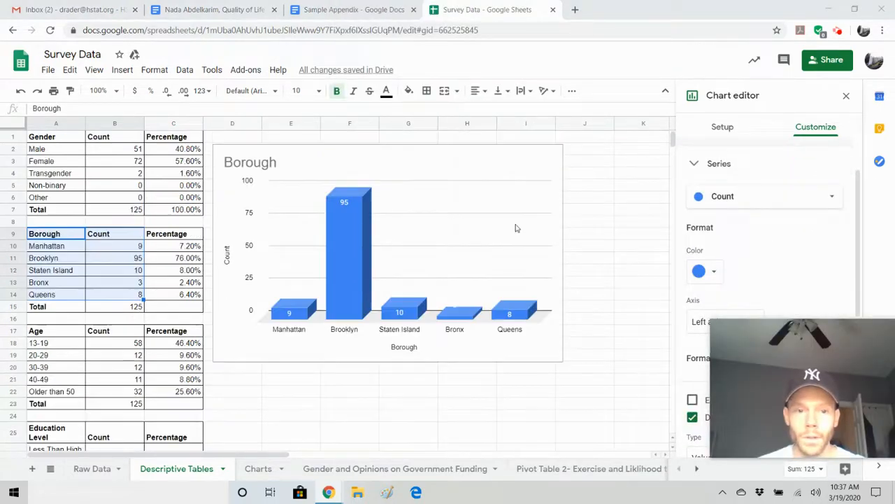
left_click(554, 159)
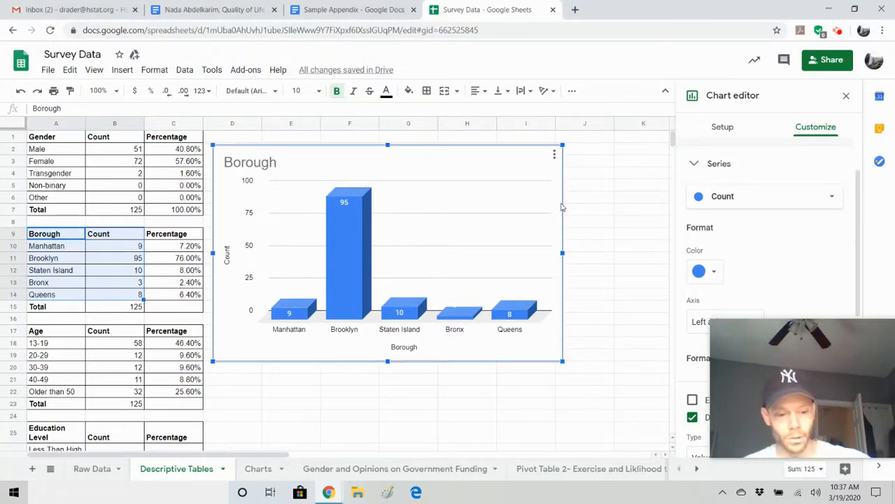
key("ctrl+c")
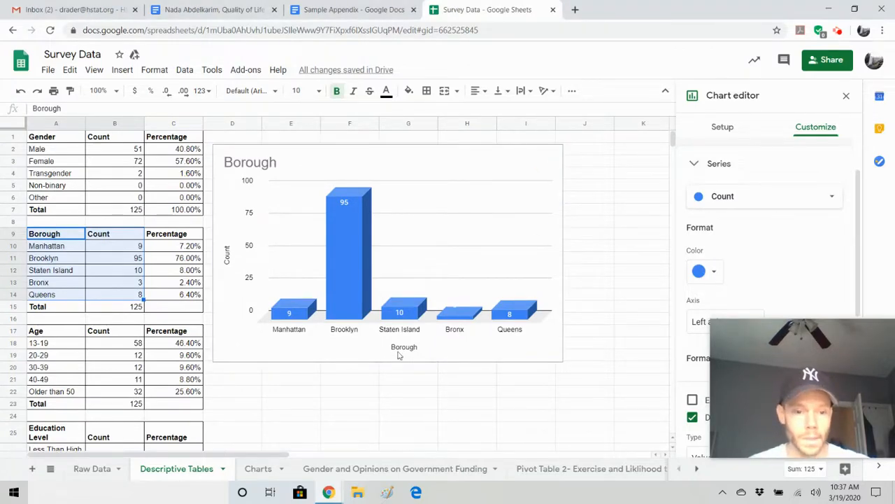
left_click(249, 468)
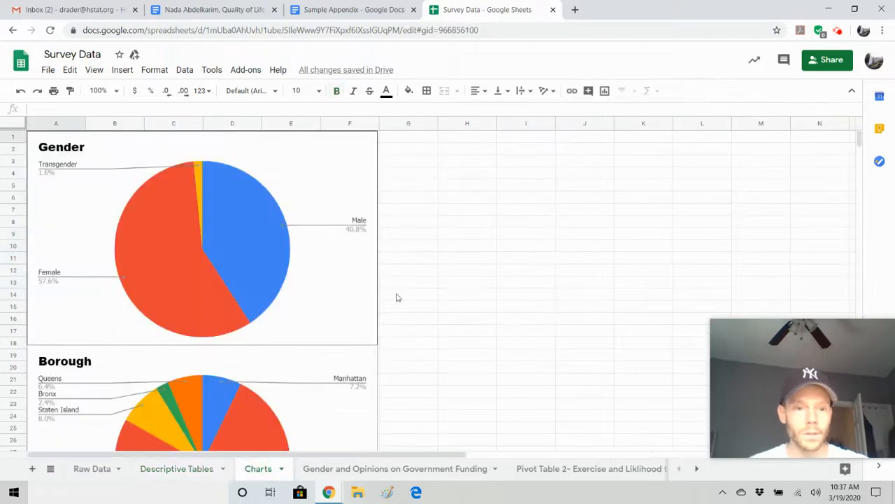
key("ctrl+v")
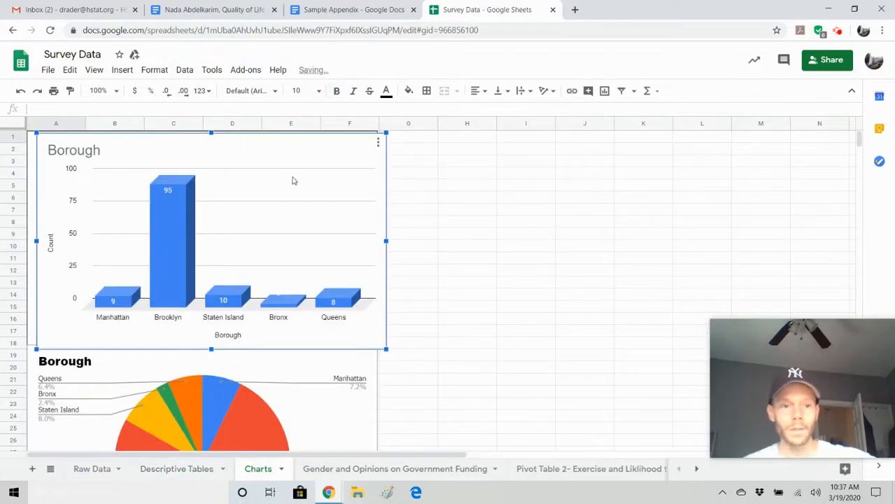
left_click_drag(267, 146, 630, 150)
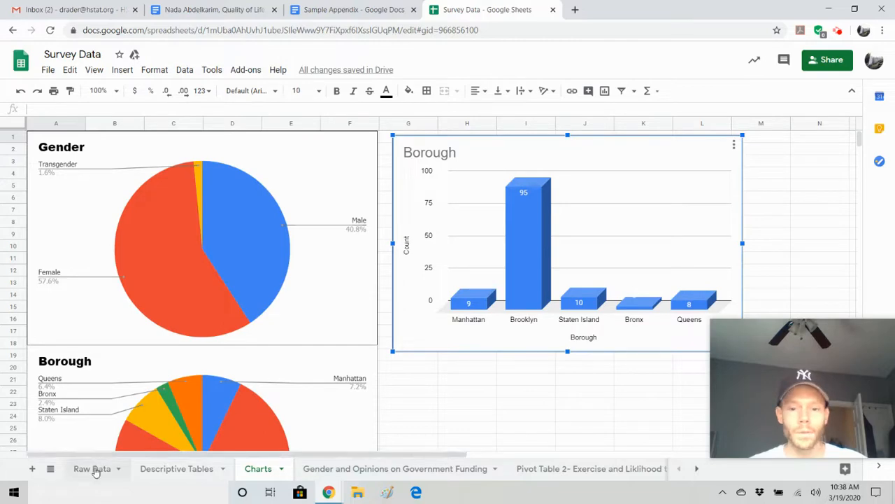
- Examine the Pivot Table 2 sheet's question headings on exercise and likelihood to eat vegetables, and the correlation cells below the table
left_click(94, 469)
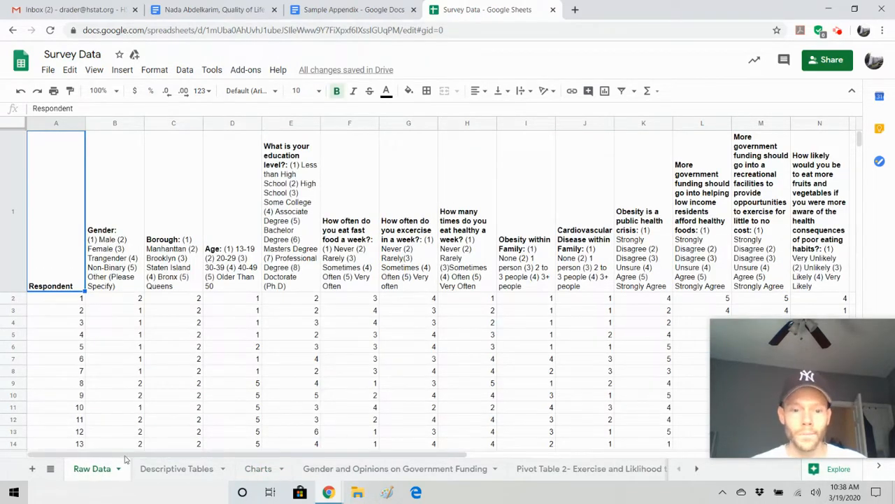
left_click(575, 469)
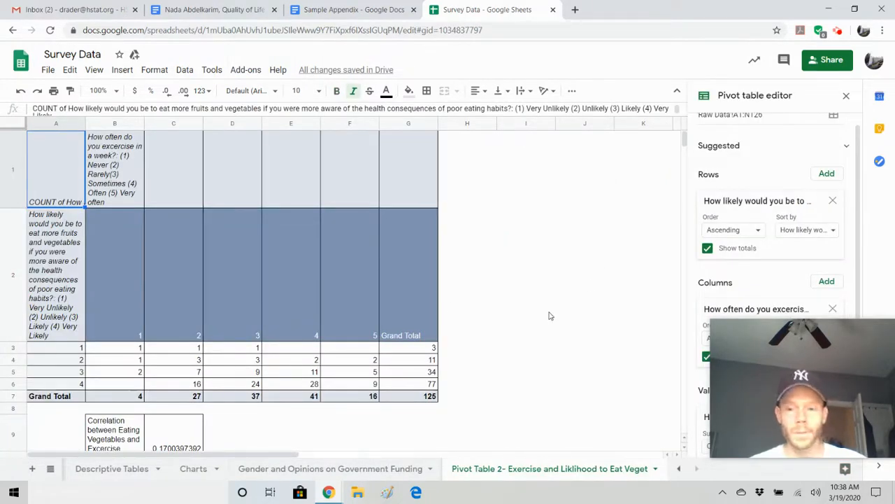
left_click(126, 178)
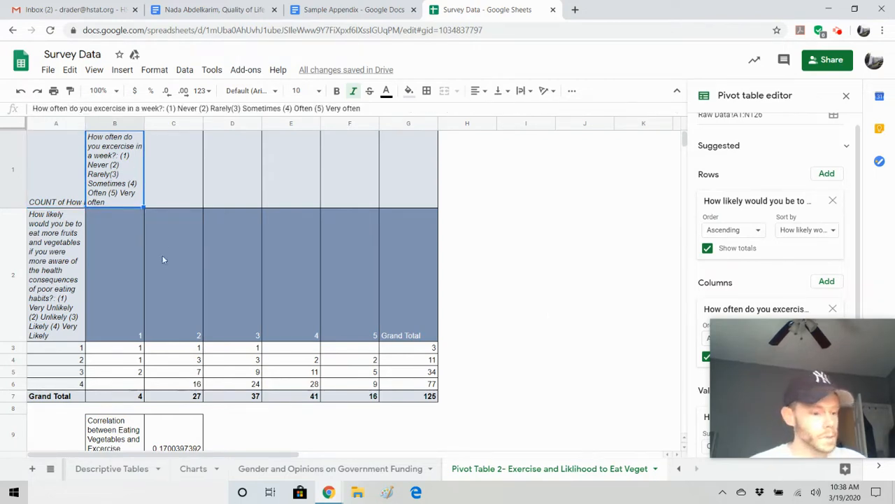
left_click(52, 262)
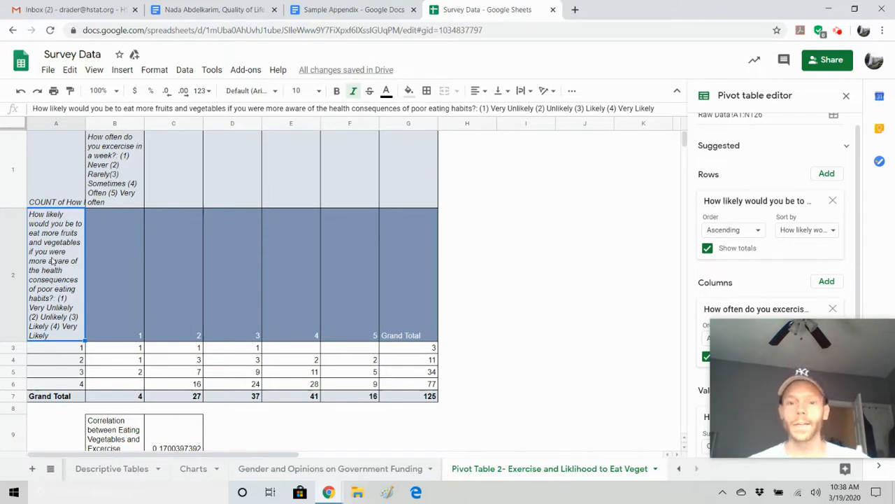
scroll(176, 345, "down", 1)
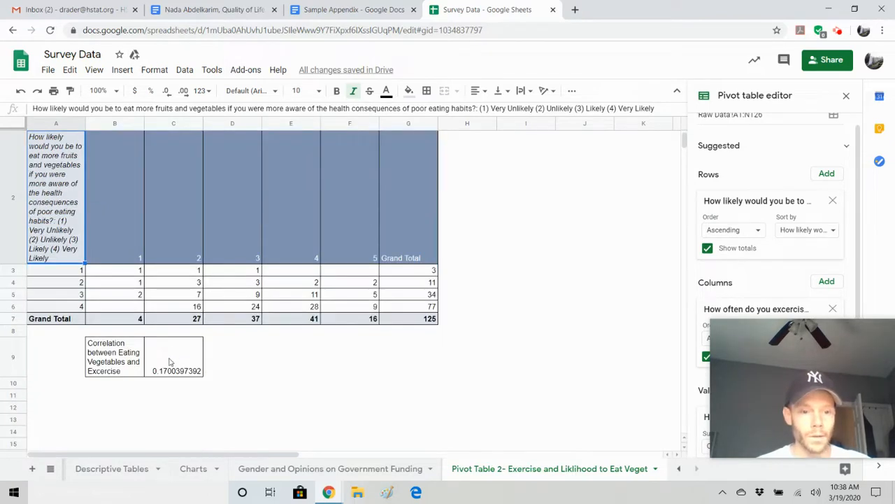
left_click(169, 361)
key("Left")
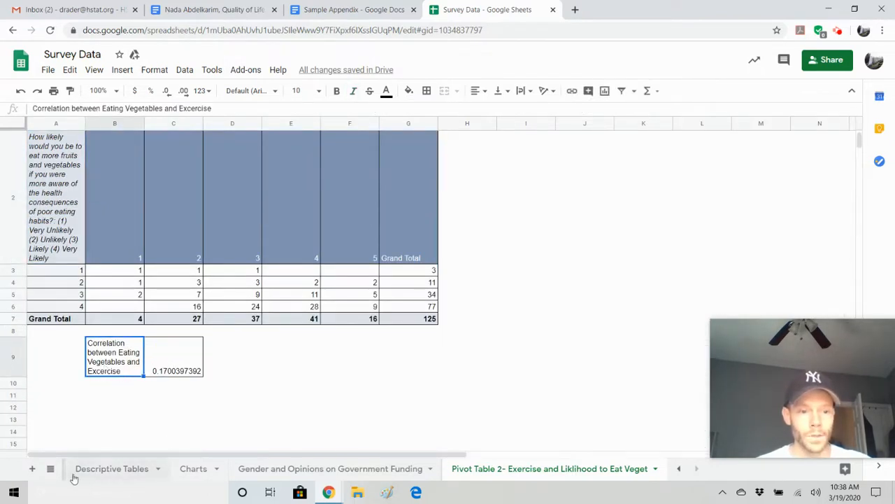
- Create a pivot table in a new sheet from the Raw Data range A1:N126
left_click(678, 470)
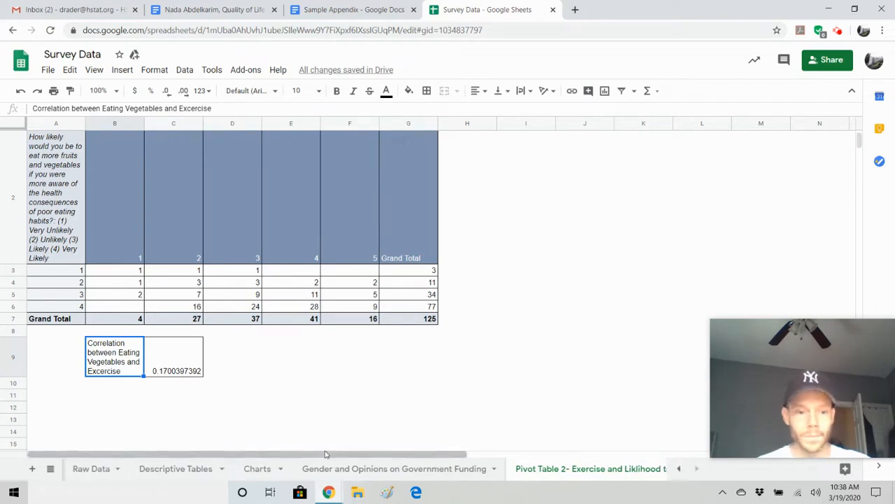
left_click(90, 467)
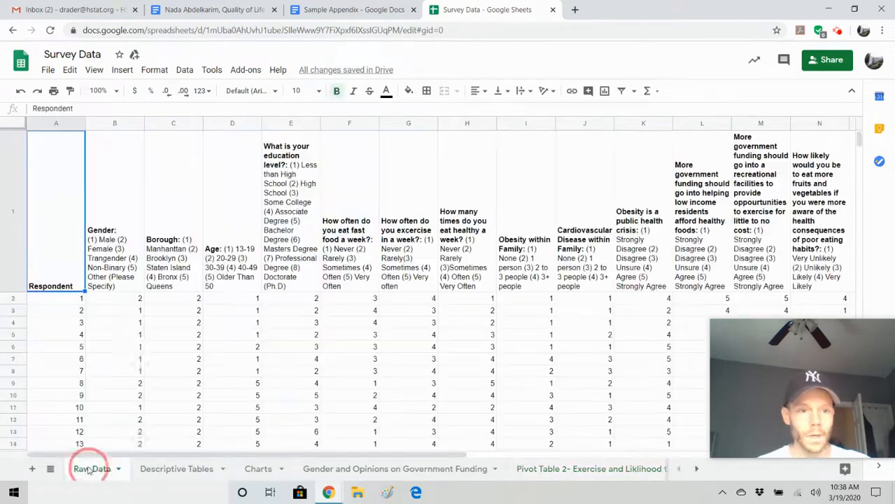
left_click(185, 70)
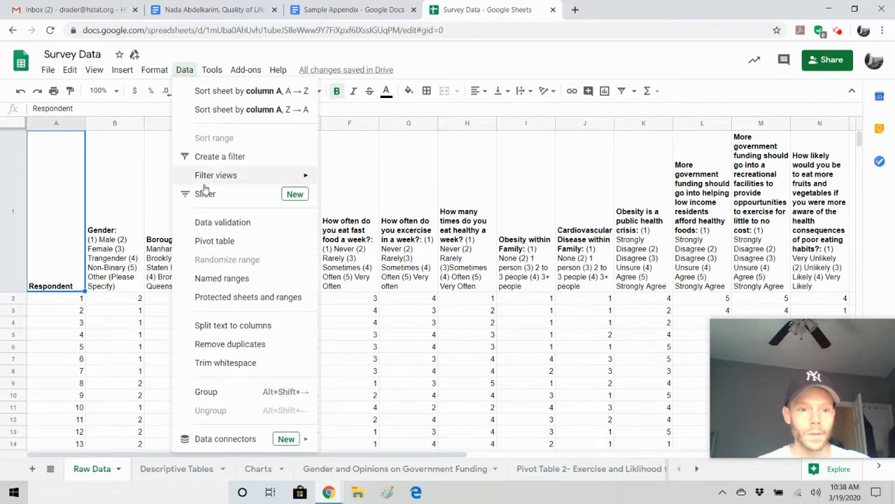
left_click(214, 241)
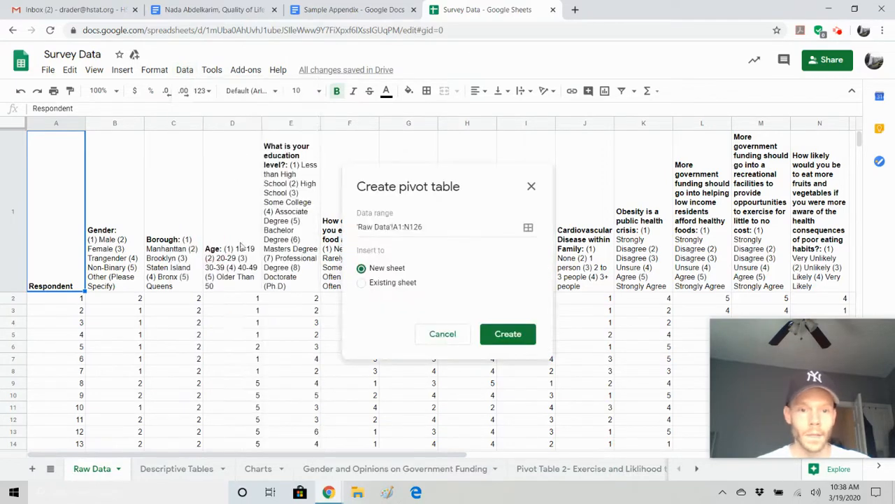
left_click(521, 333)
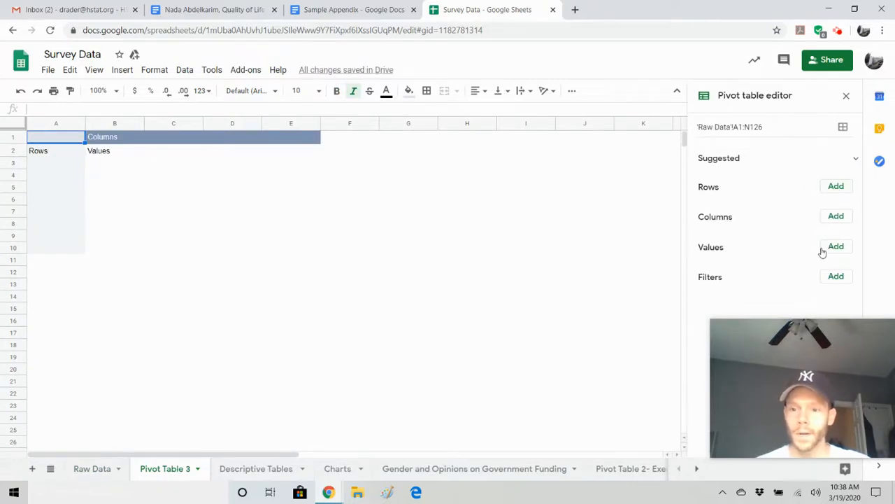
- Set Age as the pivot table's rows and "How many times do you eat healthy a week?" as its columns
left_click(838, 187)
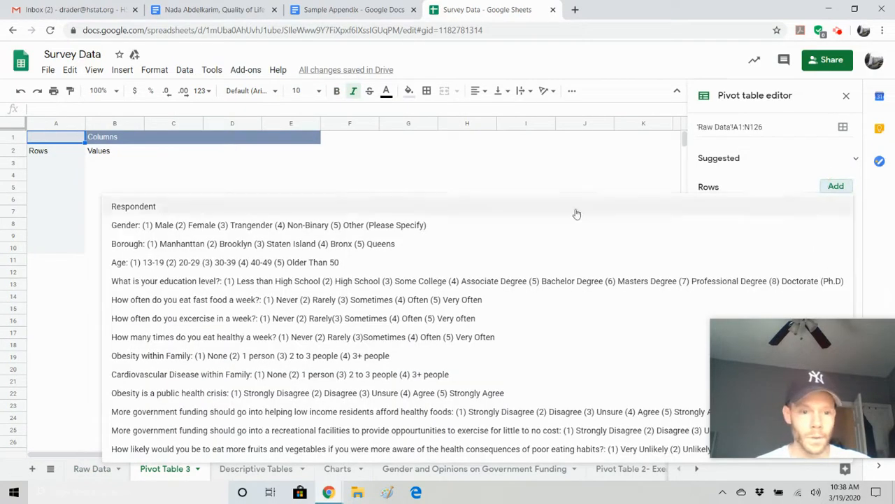
left_click(392, 262)
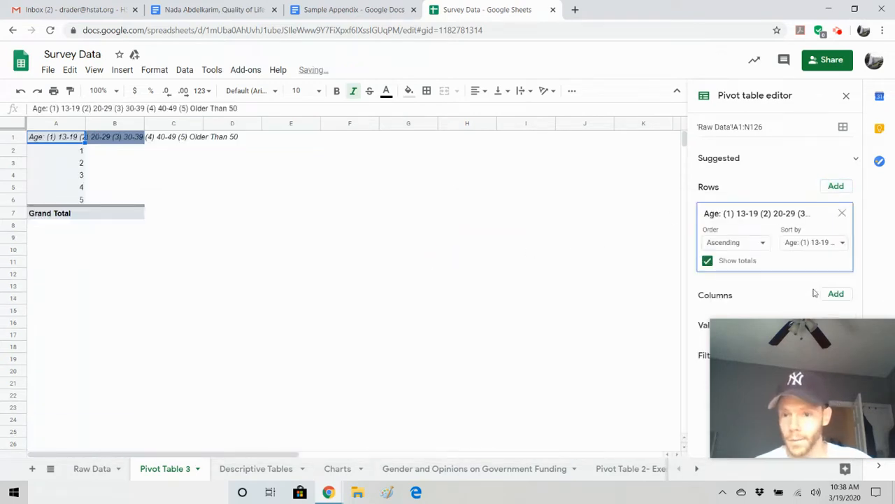
left_click_drag(840, 340, 568, 320)
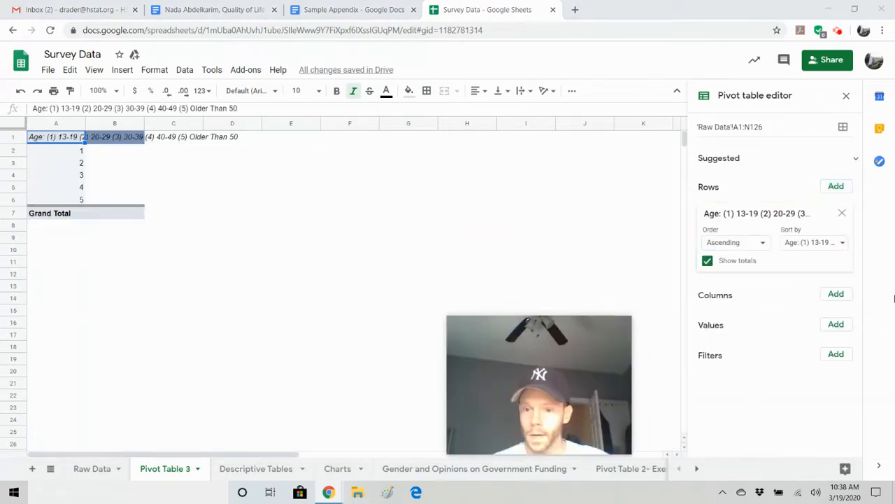
left_click(832, 294)
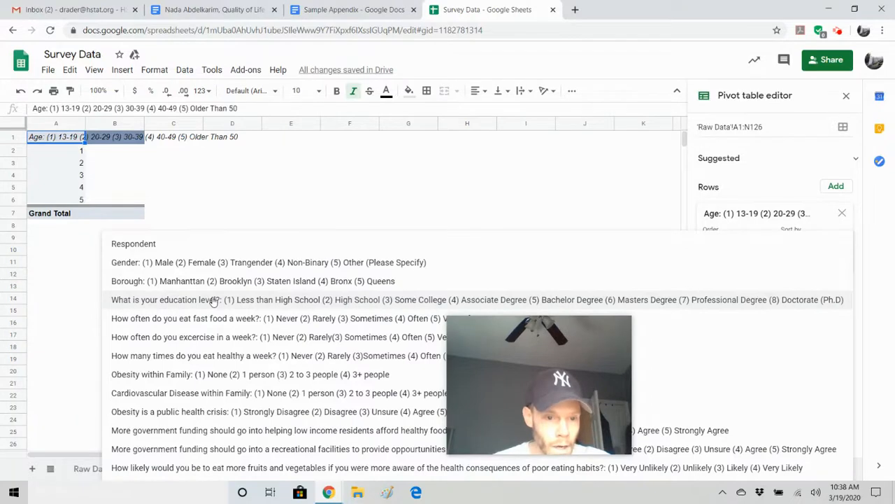
left_click(204, 355)
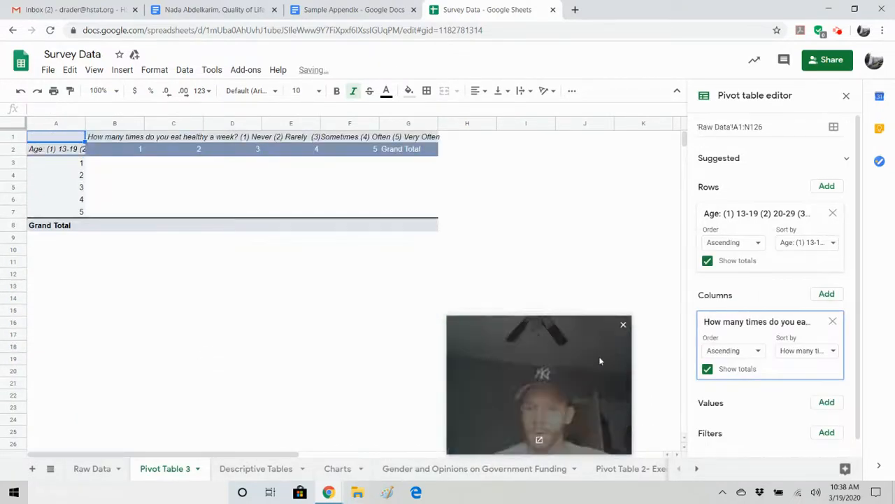
- Add Age as the pivot table's values, summarized by COUNT
left_click(828, 402)
left_click(178, 168)
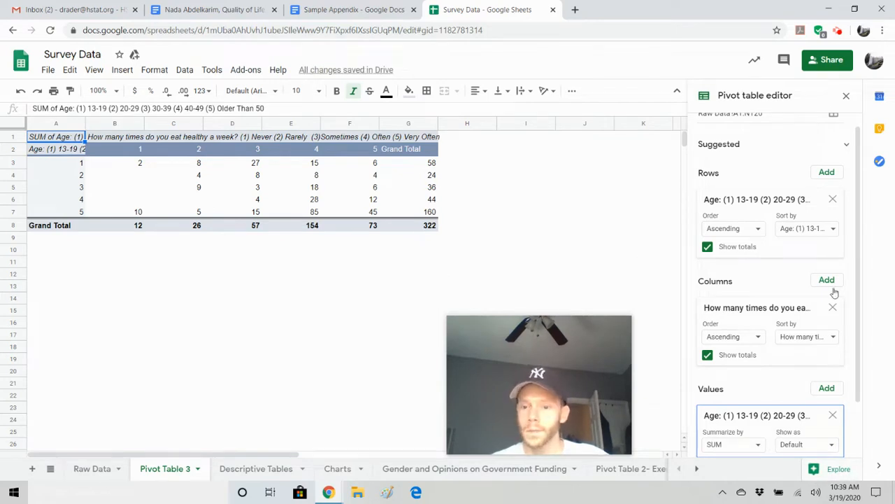
scroll(826, 308, "down", 1)
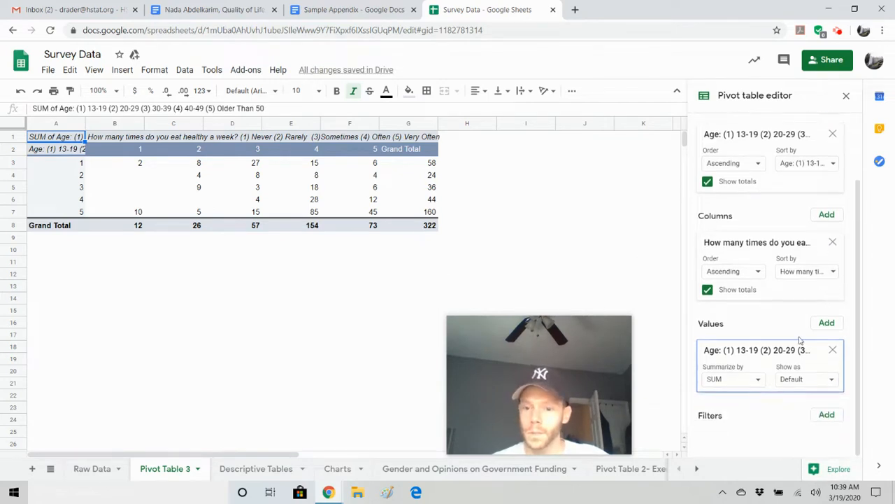
left_click(744, 380)
left_click(737, 171)
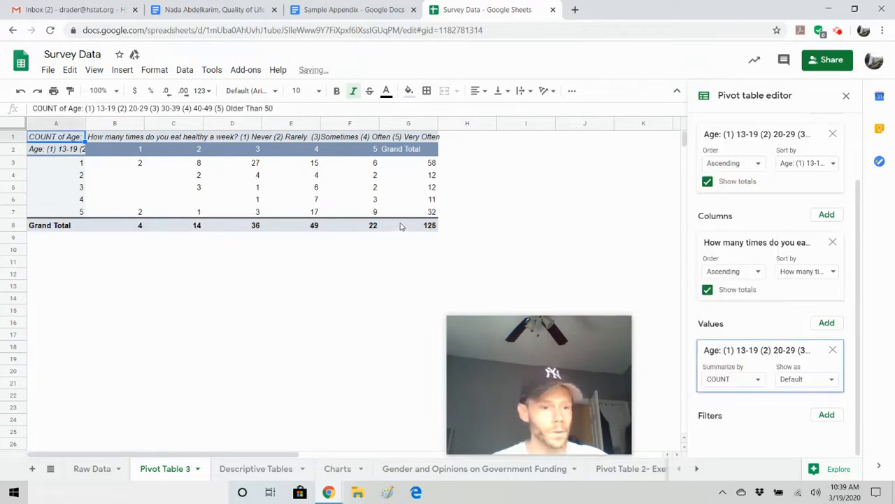
- Insert an empty row above the pivot table and an empty column before it
left_click(123, 70)
left_click(140, 90)
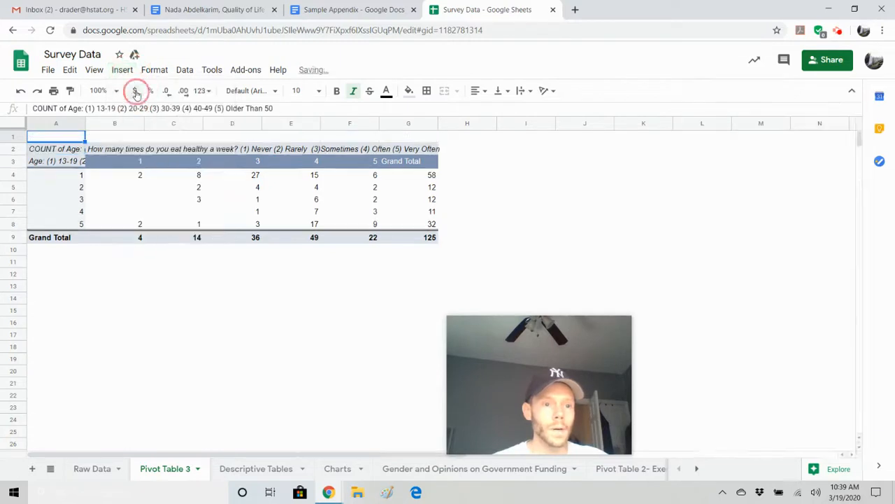
left_click(123, 71)
left_click(132, 137)
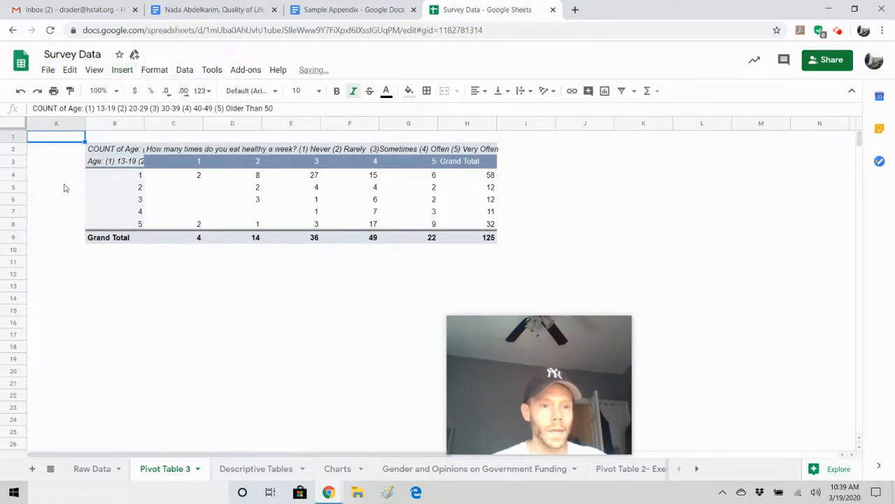
- Label the age codes in A4:A8 as 13-19, 20-29, 30-39, 40-49 and 50+
left_click(63, 177)
left_click(115, 164)
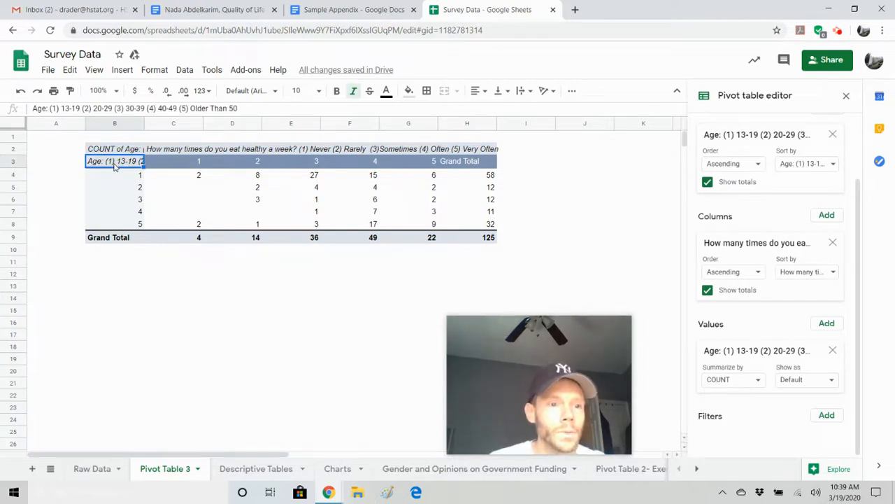
key("Down")
key("Left")
type("13")
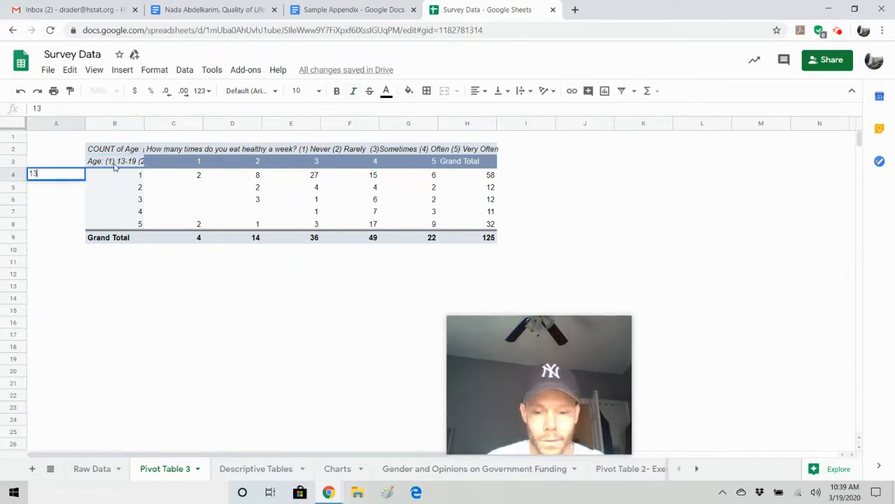
type("-19")
key("Return")
type("20-")
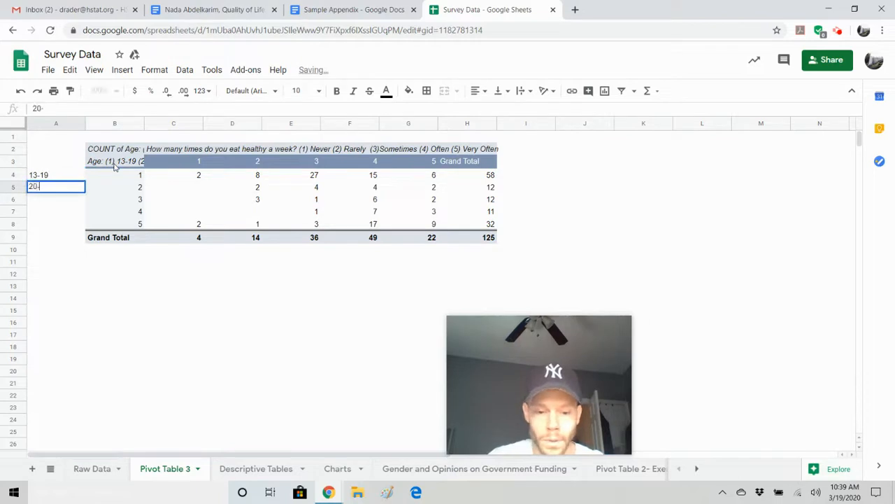
type("29")
key("Return")
type("30")
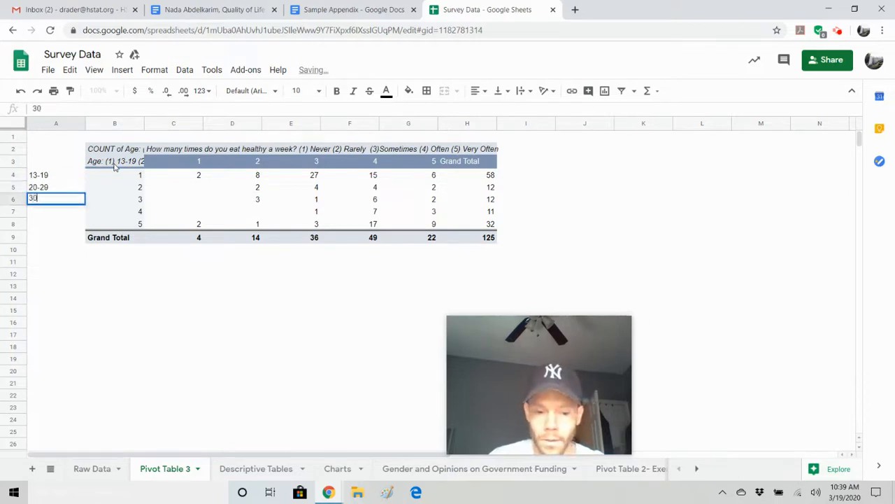
type("-39")
key("Return")
type("40")
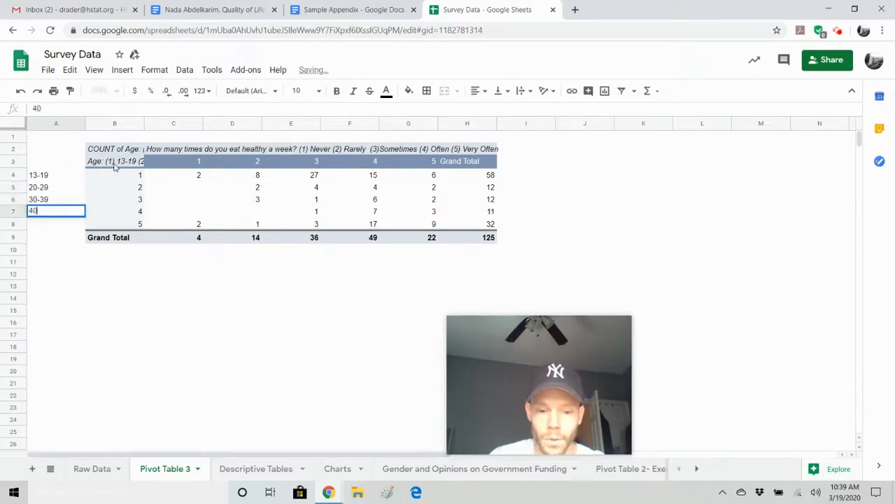
type("-49")
key("Return")
type("50+")
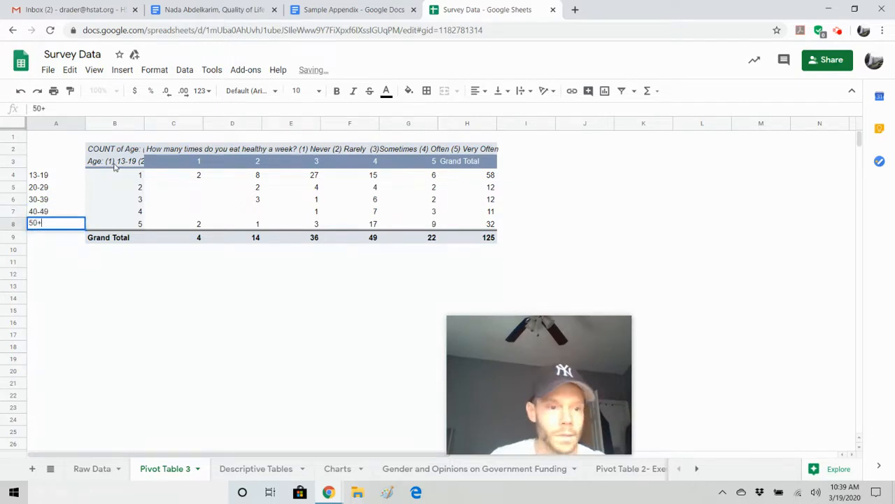
- Label the healthy-eating codes in C1:G1 as Never, Rarely, Sometimes, Often and Very Often
left_click(116, 164)
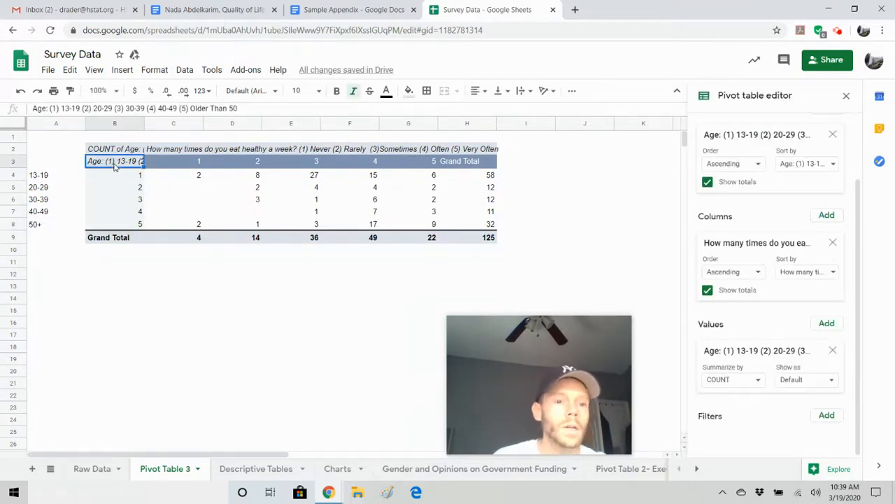
key("Up")
key("Right")
key("Up")
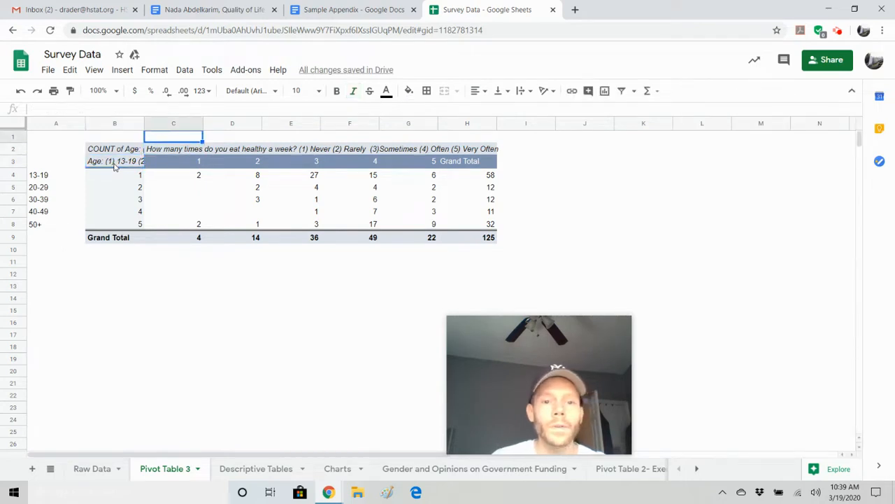
type("Never")
key("Tab")
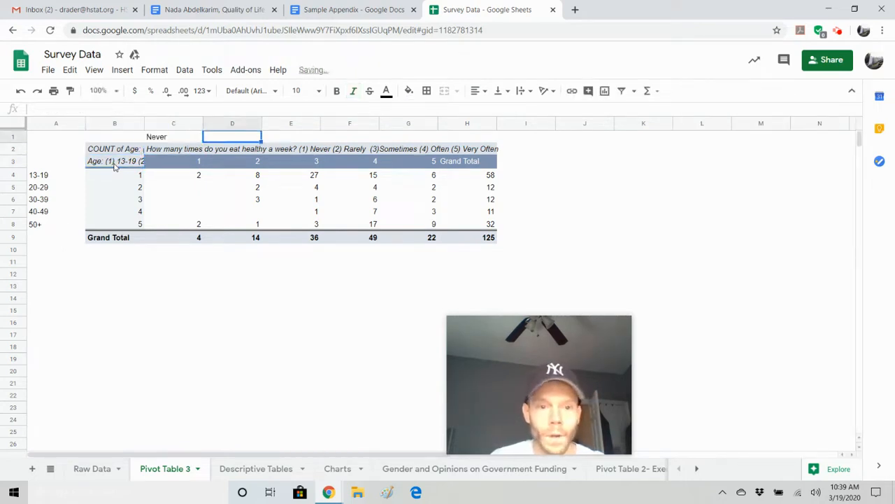
type("Rarely")
key("Tab")
type("S")
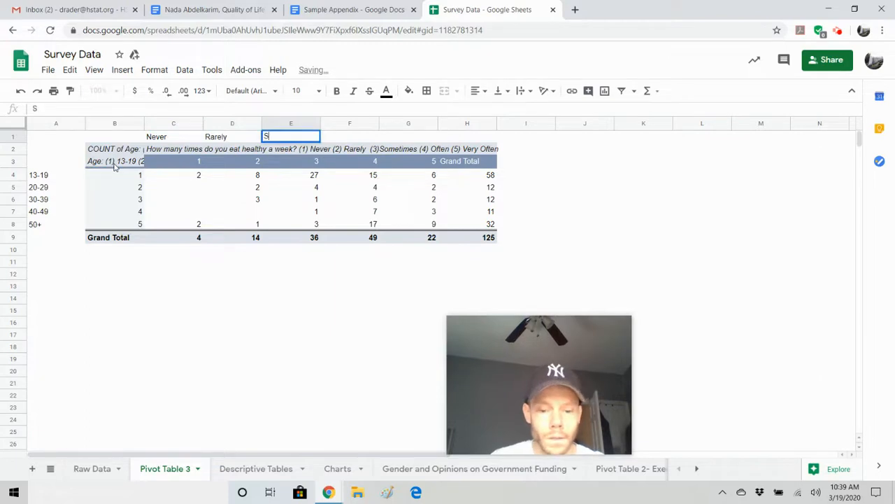
type("ometimes")
key("Tab")
type("O")
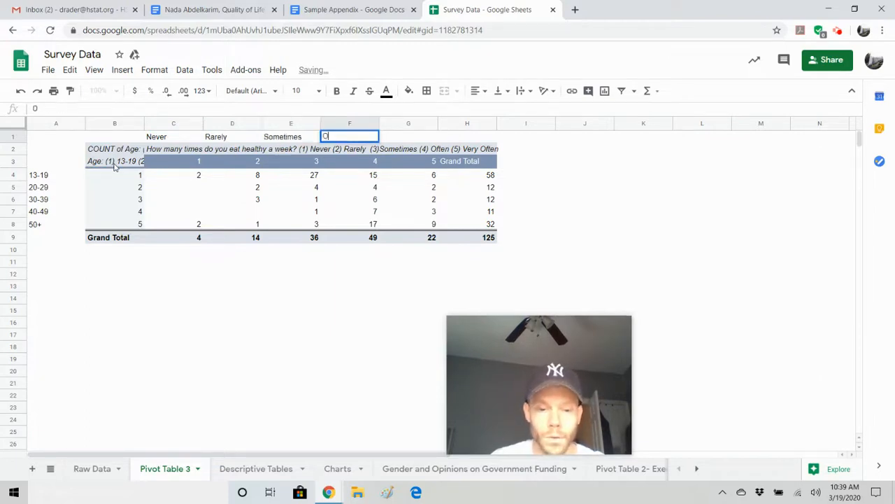
type("ften")
key("Tab")
type("V")
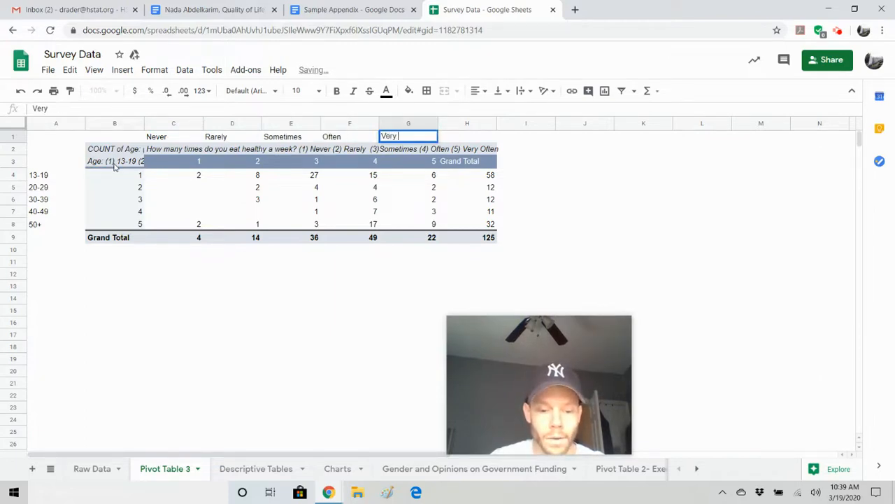
type("ery Often")
key("Return")
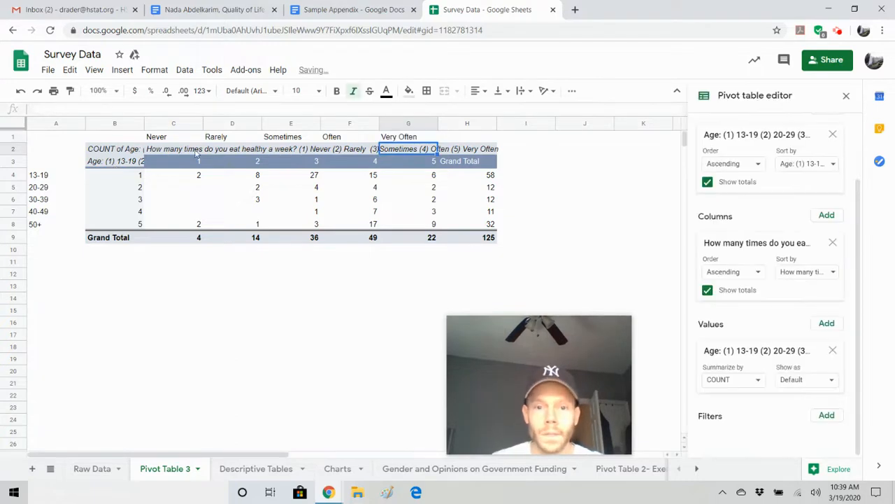
- Apply all borders to the pivot table and its labels in A1:H9
left_click_drag(470, 236, 48, 137)
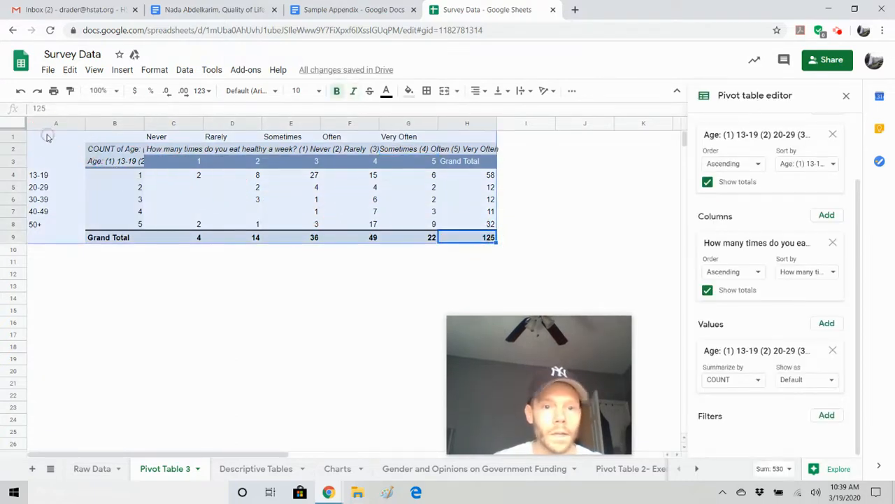
left_click(427, 92)
left_click(431, 113)
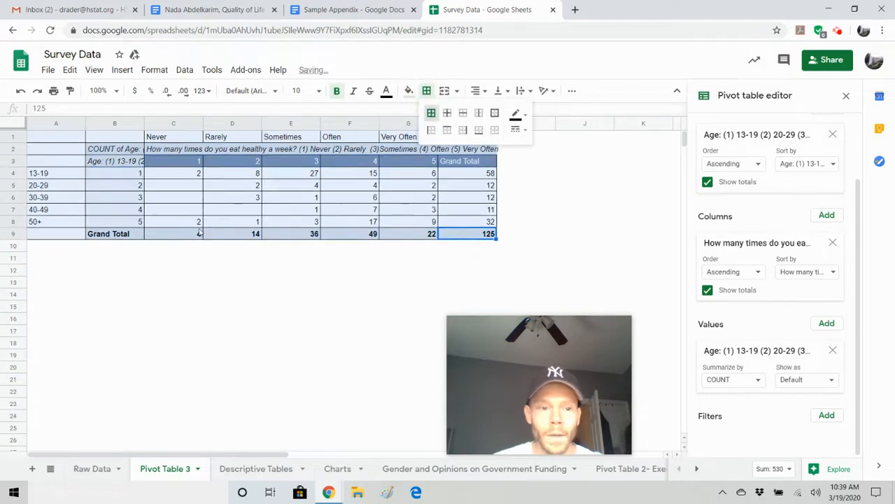
- Enter the label "Correlation between Age and Eating Healthy" in B11 below the pivot table
left_click(100, 260)
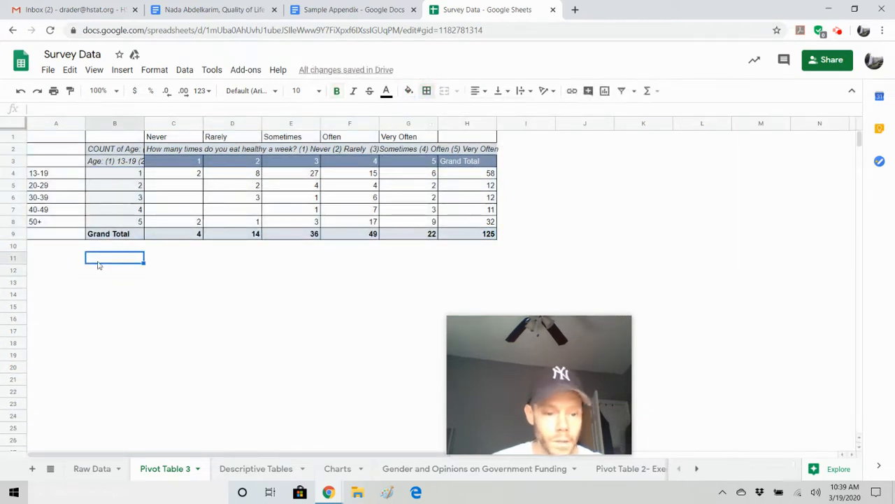
type("Corre")
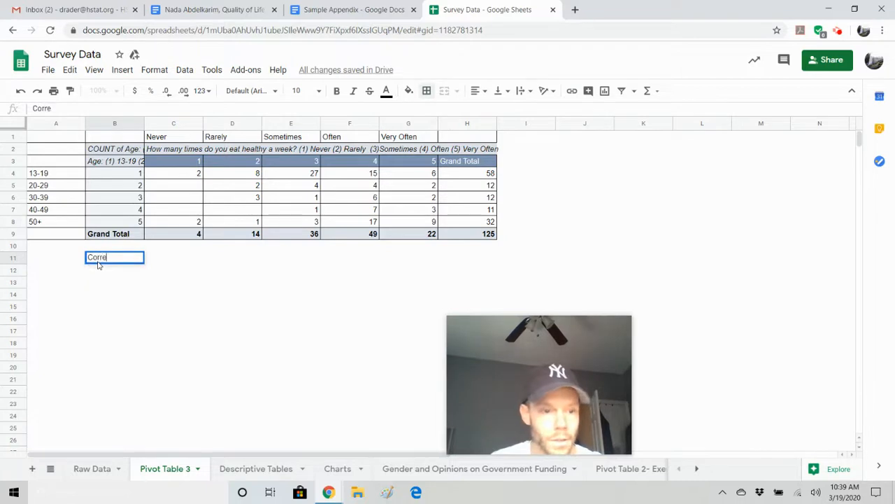
type("lation between A")
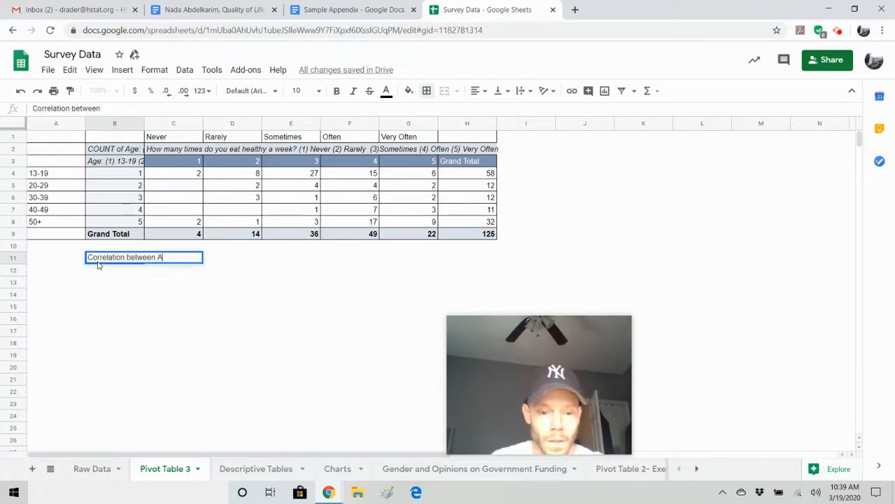
type("ge and E")
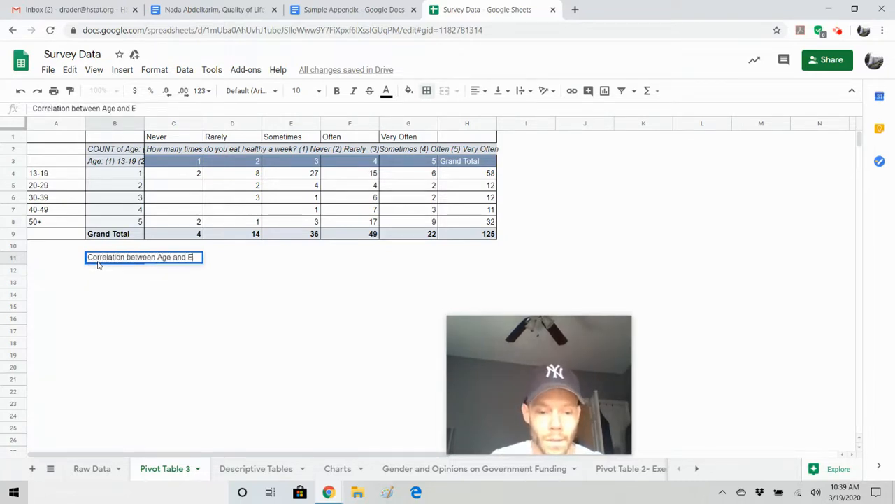
type("ating Health")
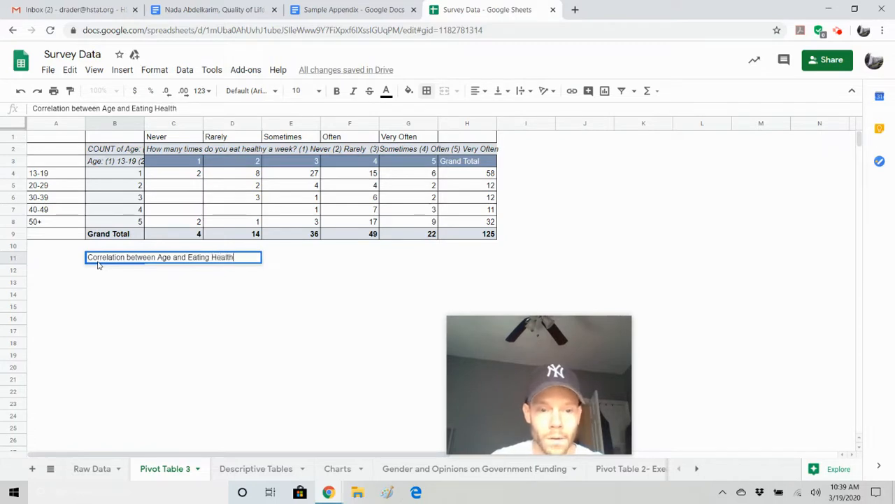
type("y")
key("Return")
- Wrap the text of the correlation label in B11
left_click(98, 264)
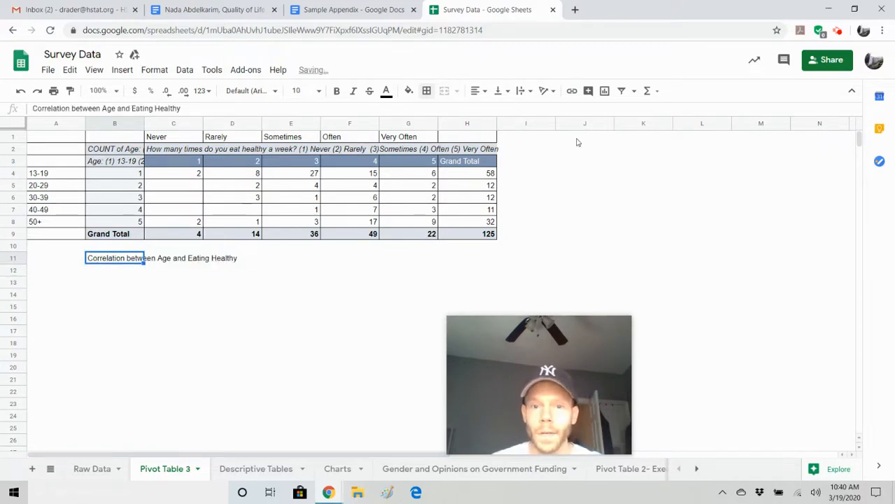
left_click(525, 92)
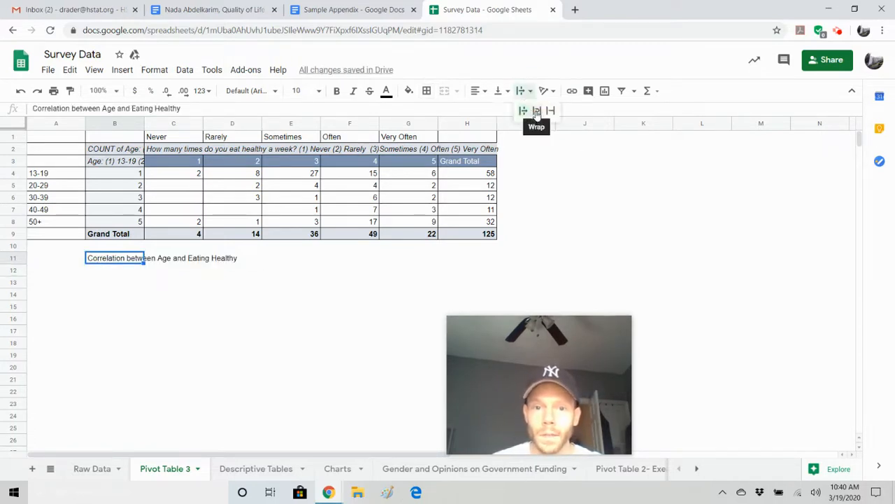
left_click(536, 112)
left_click(155, 70)
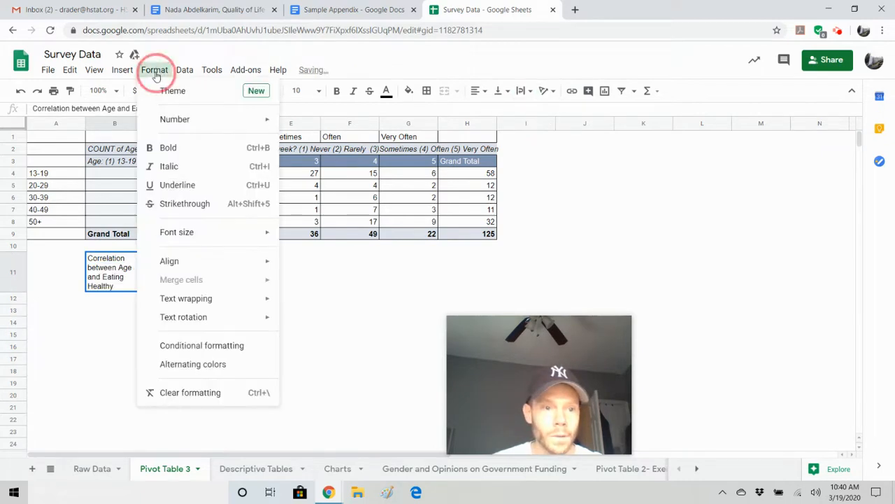
mouse_move(199, 301)
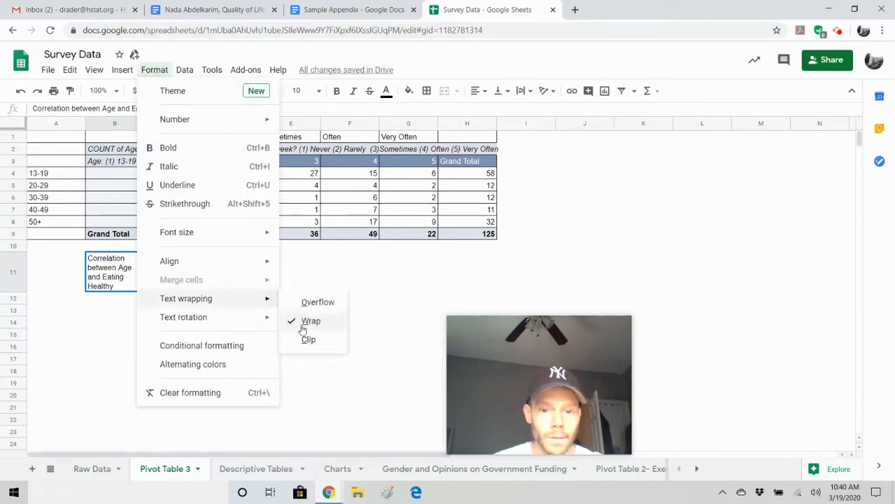
left_click(358, 284)
- Calculate the correlation in C11 with CORREL, using the age column D and healthy-eating column H of the Raw Data sheet
left_click(162, 277)
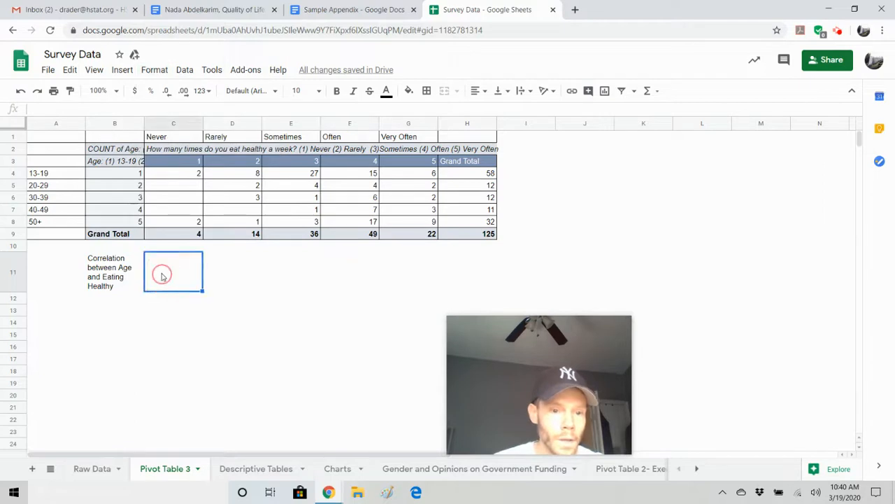
type("=")
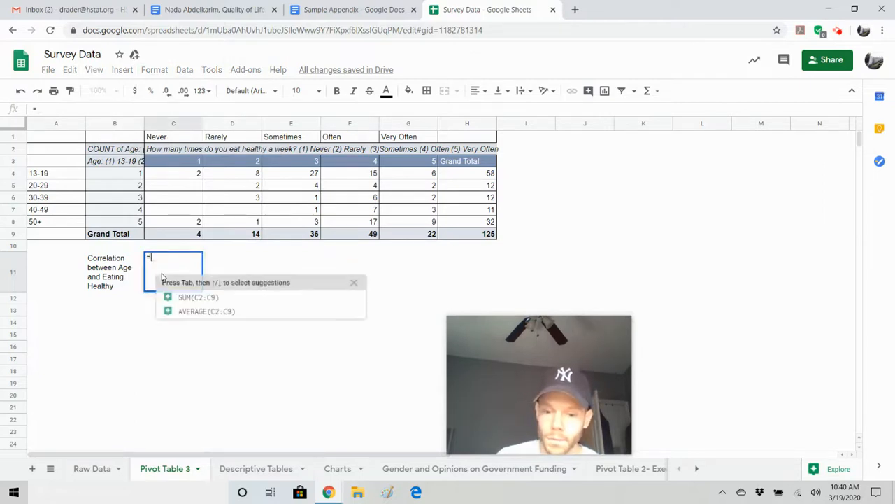
type("(")
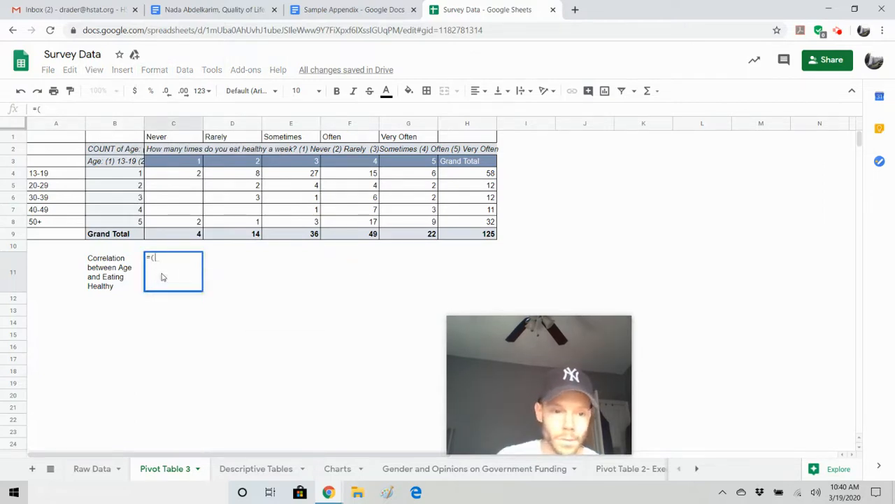
type("corre")
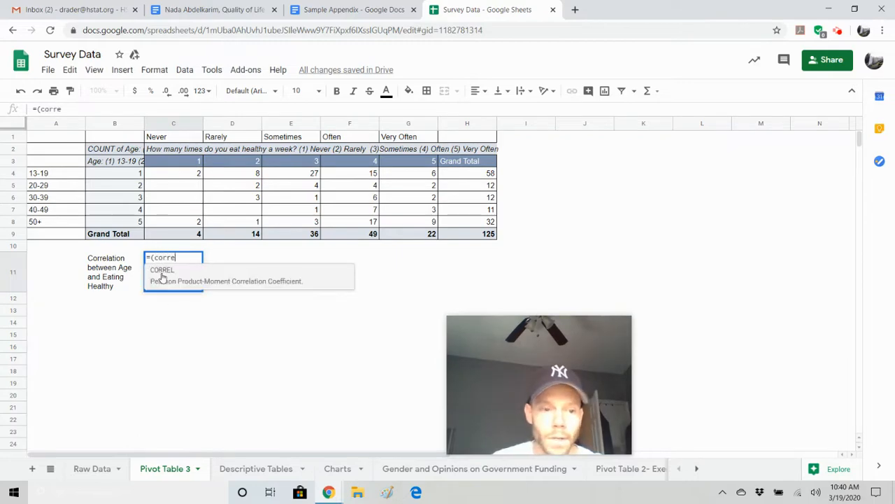
type("l")
left_click(162, 273)
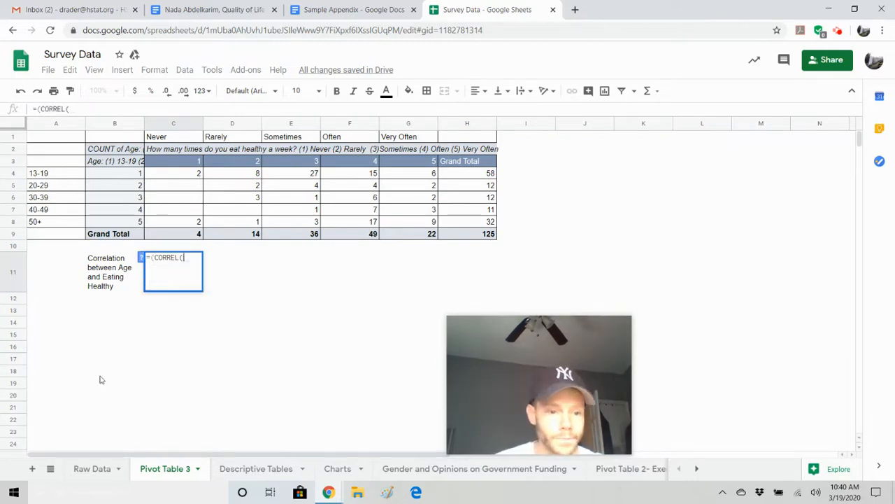
left_click(93, 470)
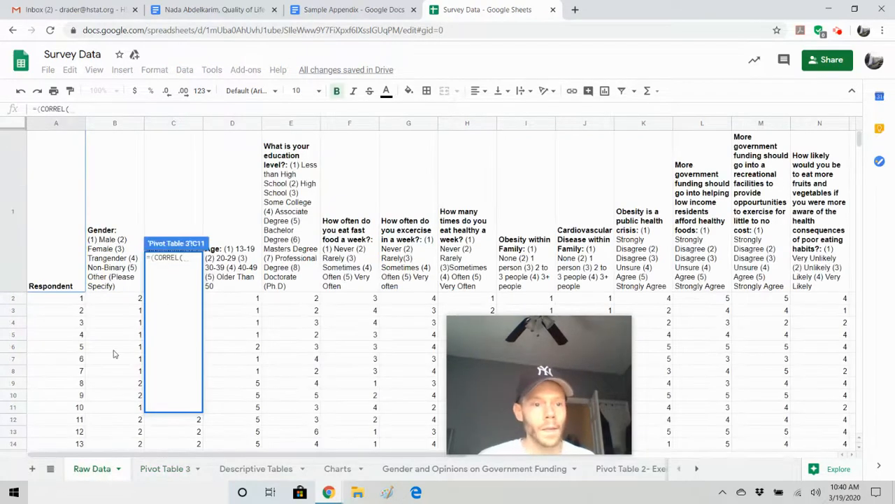
left_click(235, 124)
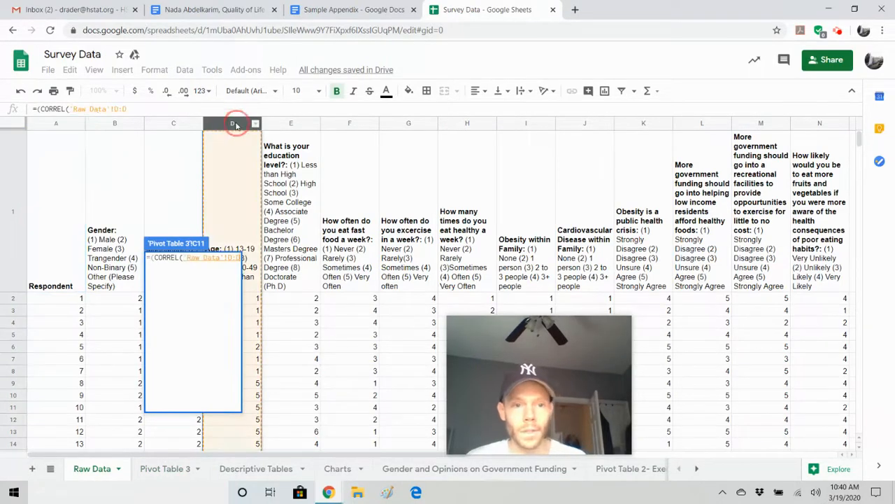
type(",")
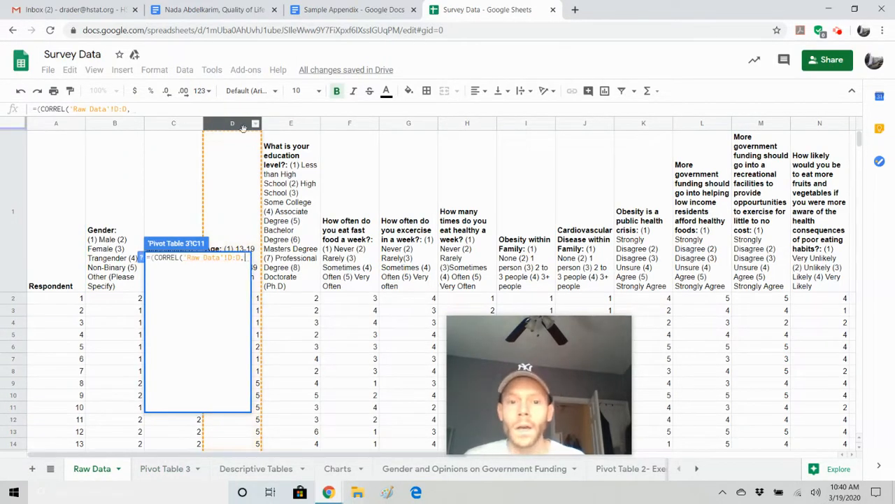
left_click(464, 127)
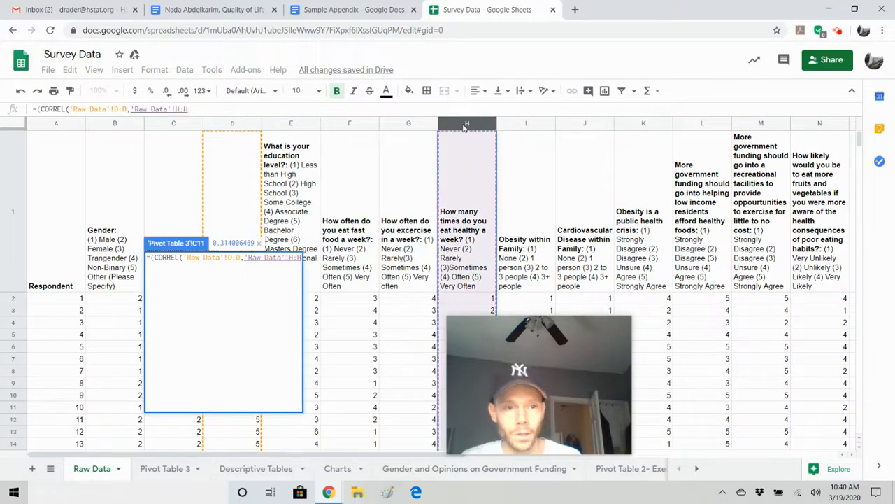
key("Return")
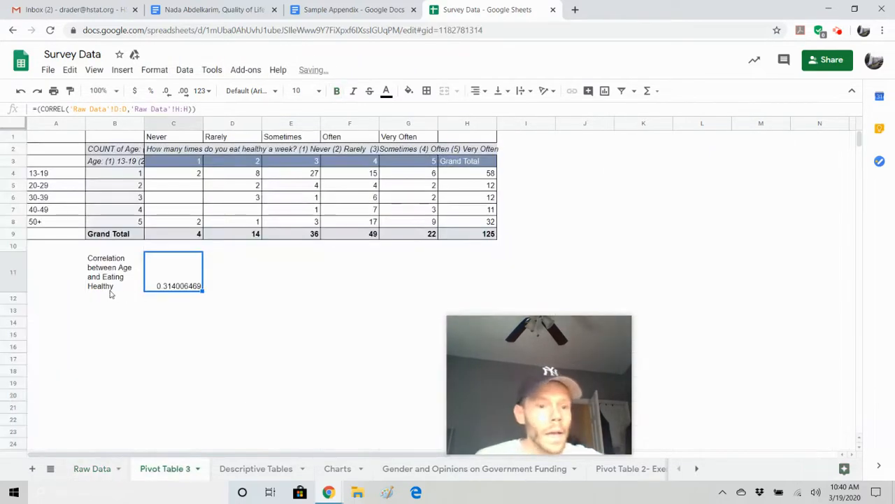
- Apply all borders to the correlation label and its value in B11:C11
left_click_drag(92, 275, 172, 270)
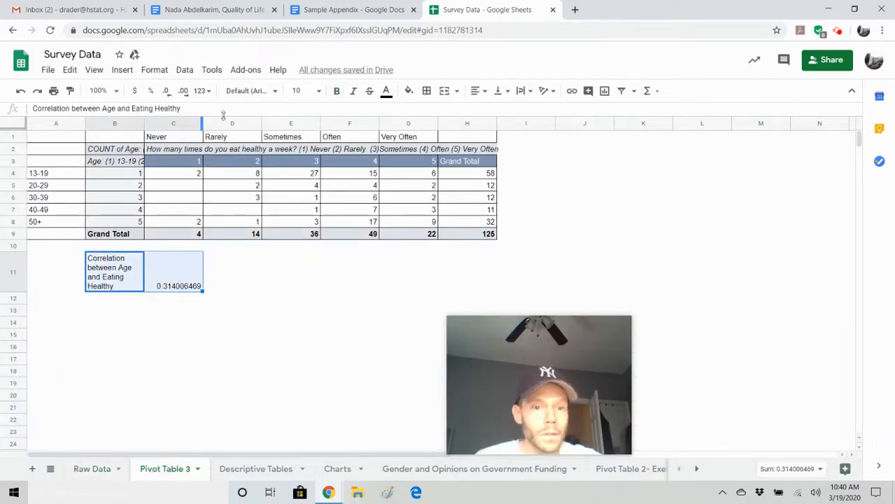
left_click(426, 91)
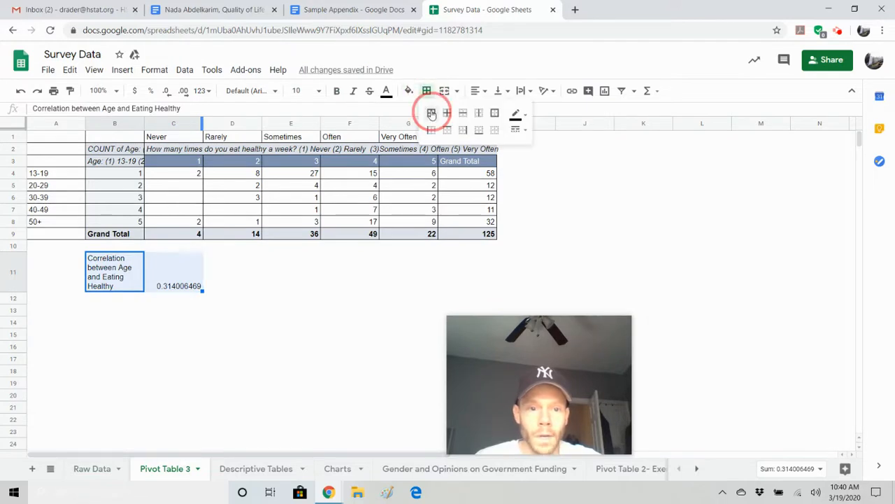
left_click(431, 113)
left_click(114, 335)
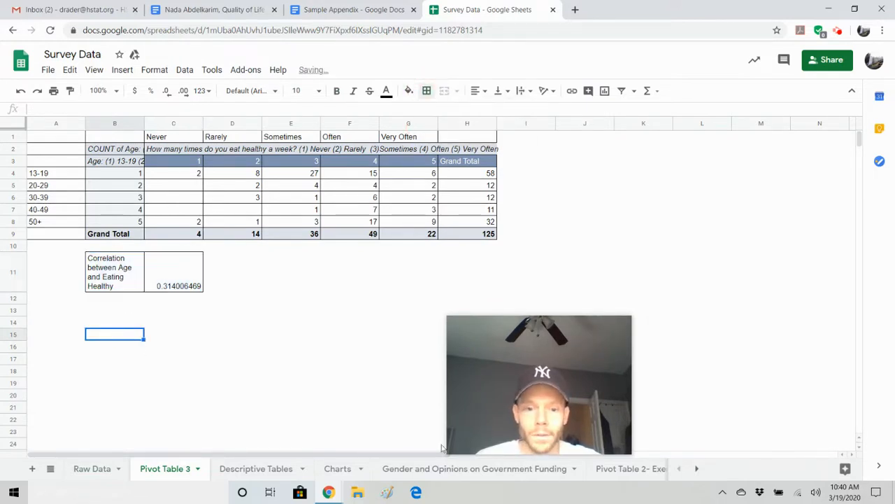
- Review the correlation tables on the Gender and Opinions on Government Funding and Pivot Table 2 sheets, and return to Pivot Table 3
left_click(435, 469)
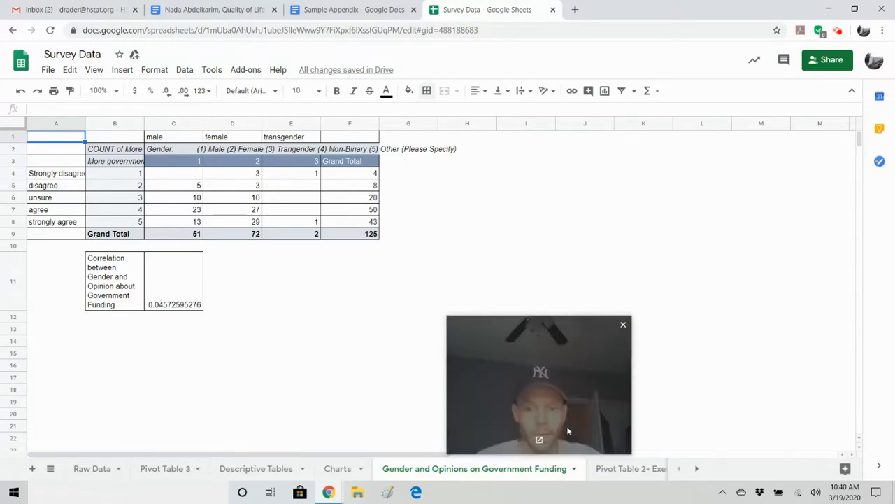
left_click(601, 469)
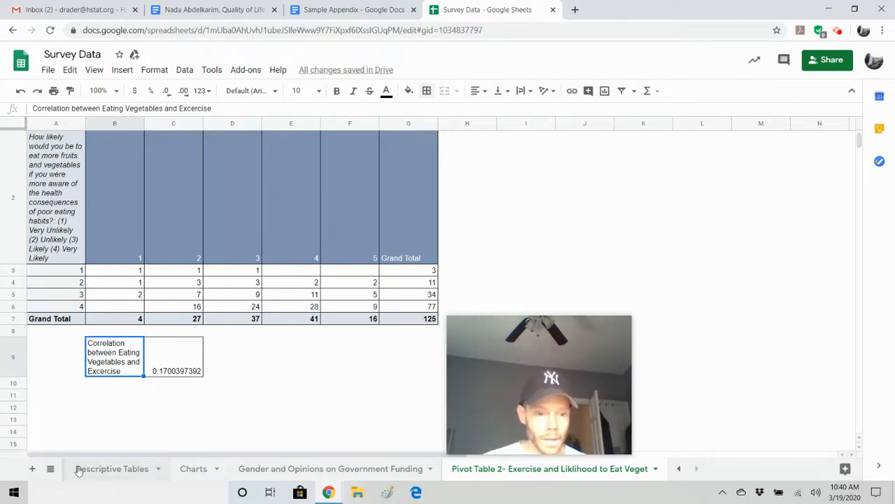
left_click(679, 469)
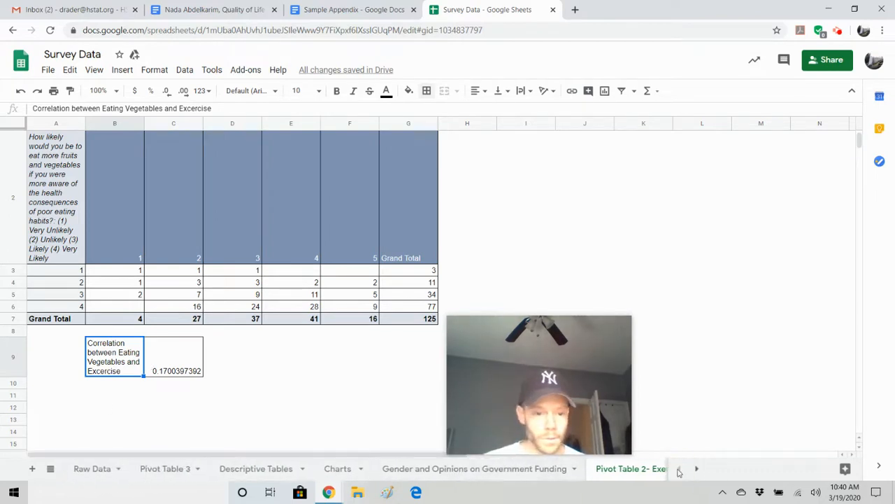
left_click(165, 468)
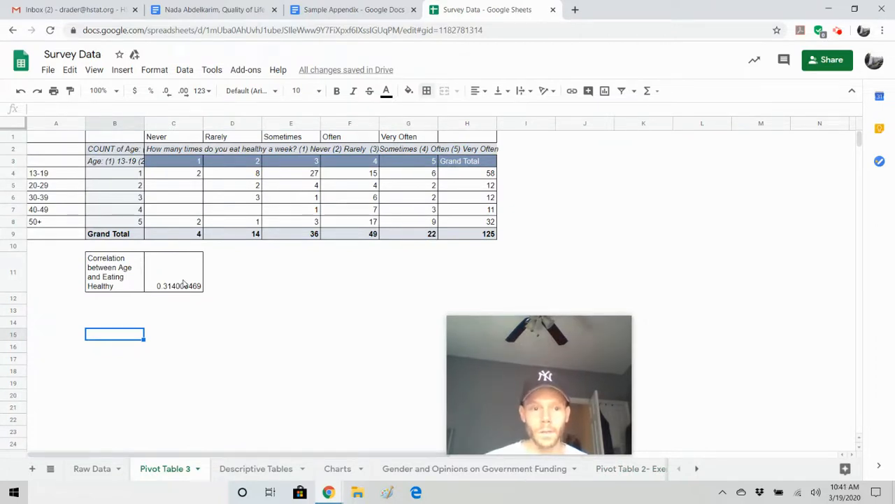
- Rename the Pivot Table 3 sheet as "Pivot Table- Age and Healthy Eating"
left_click(197, 468)
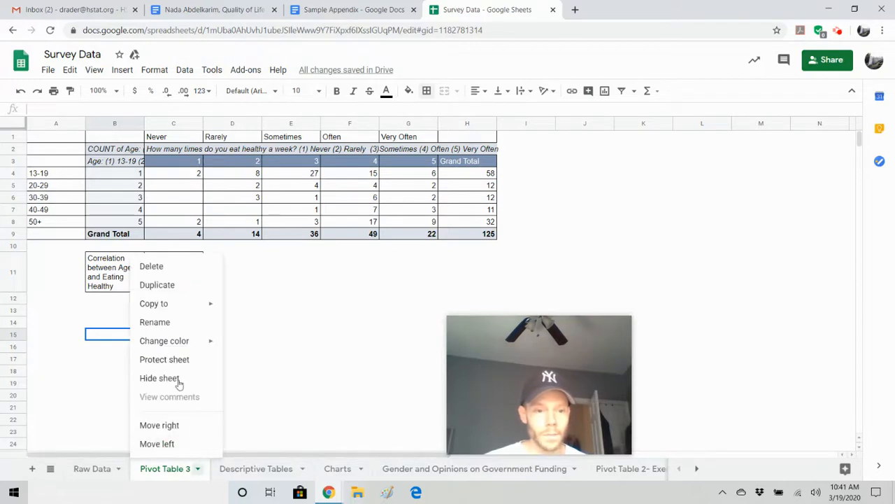
left_click(174, 328)
key("End")
key("BackSpace")
key("BackSpace")
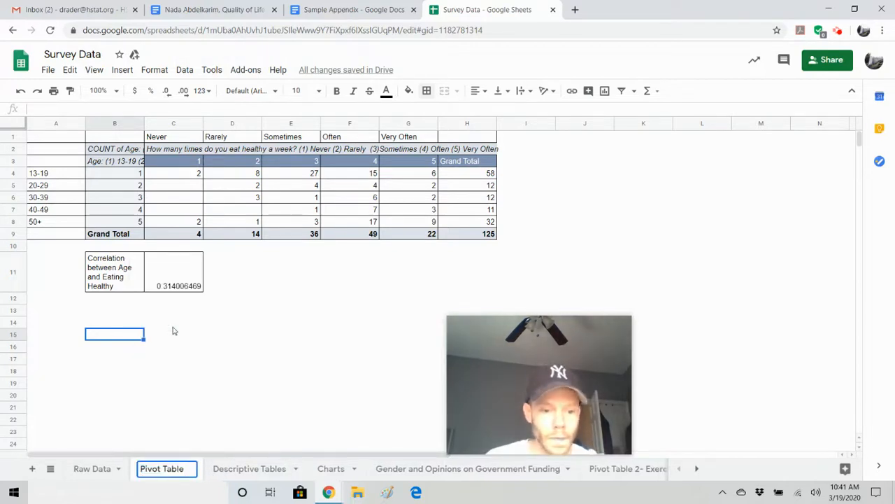
type("- Age")
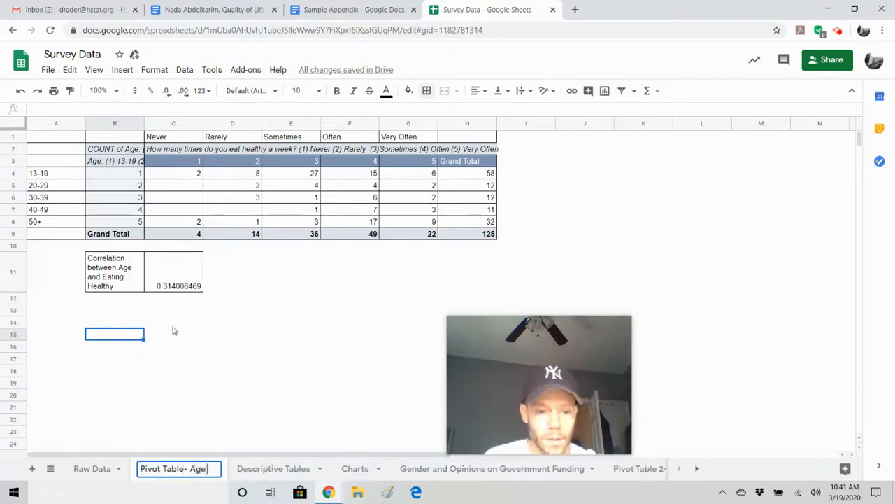
type(" and Heal")
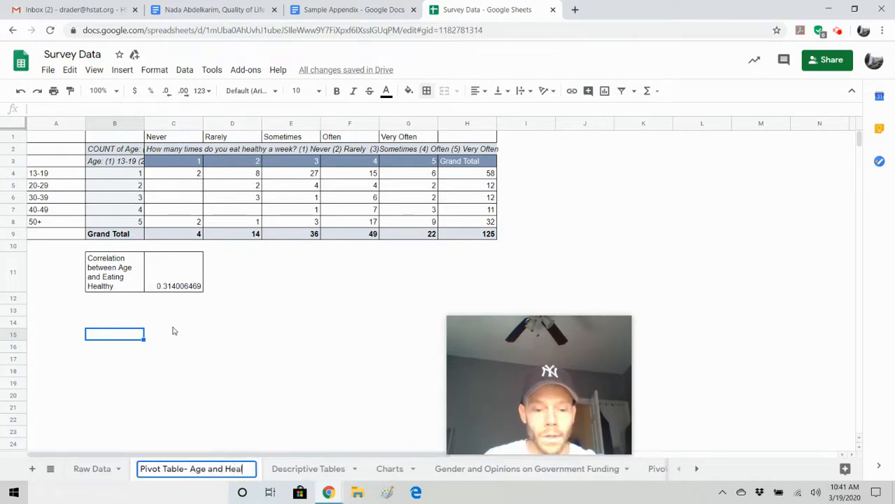
type("thy Eating")
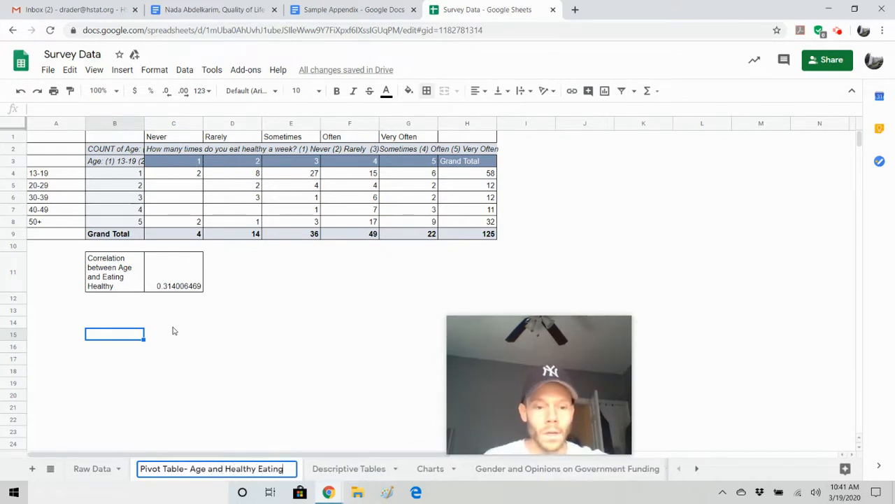
left_click(252, 336)
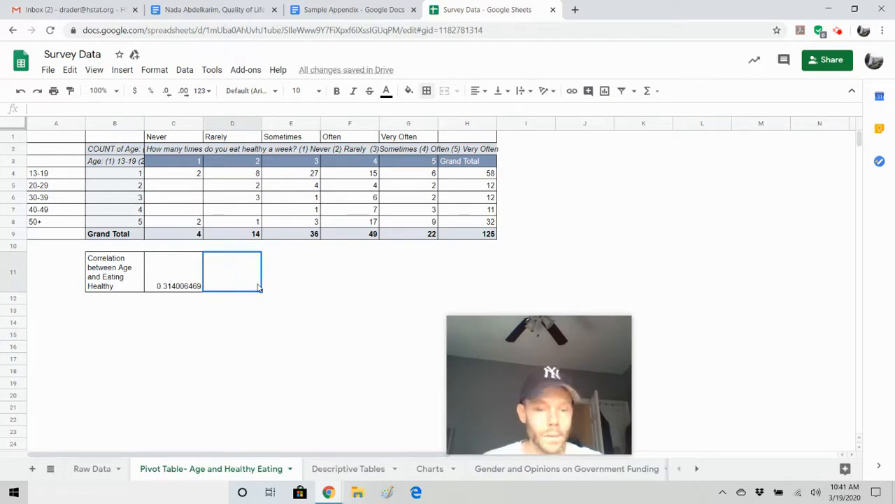
- Copy the labeled pivot table range A1:H9 and switch to the Sample Appendix document
left_click(462, 238)
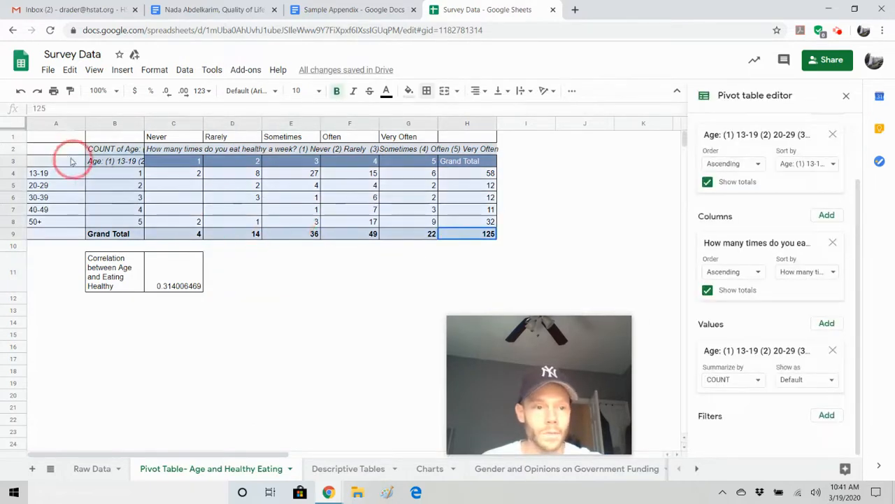
key("ctrl+c")
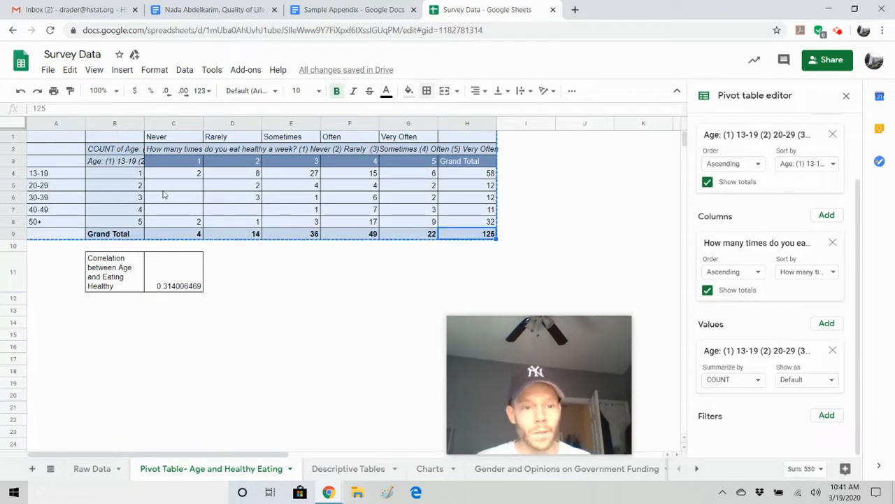
left_click(342, 10)
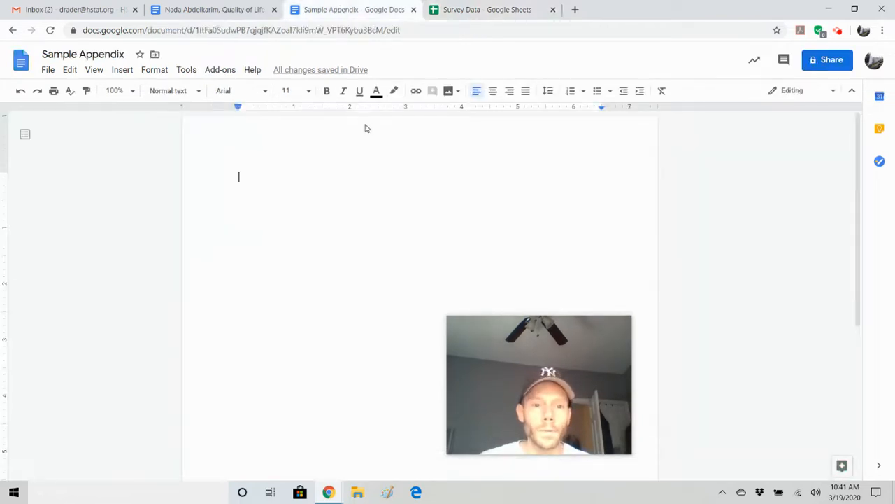
- Center the empty first line and set its font to Times New Roman, size 12
left_click(493, 91)
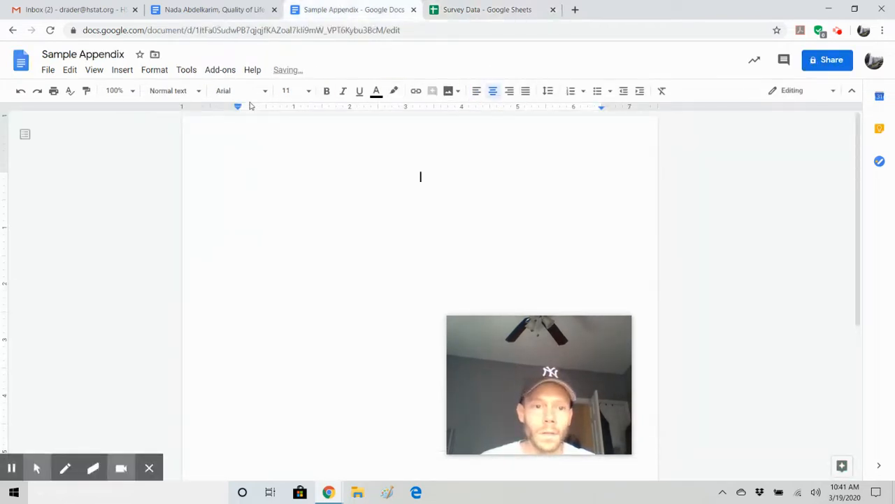
left_click(263, 94)
left_click(256, 159)
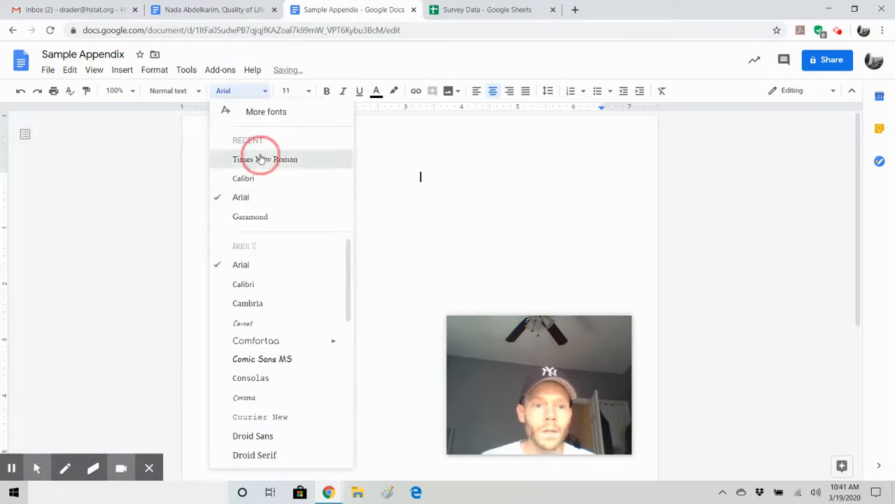
left_click(287, 91)
type("12")
key("Return")
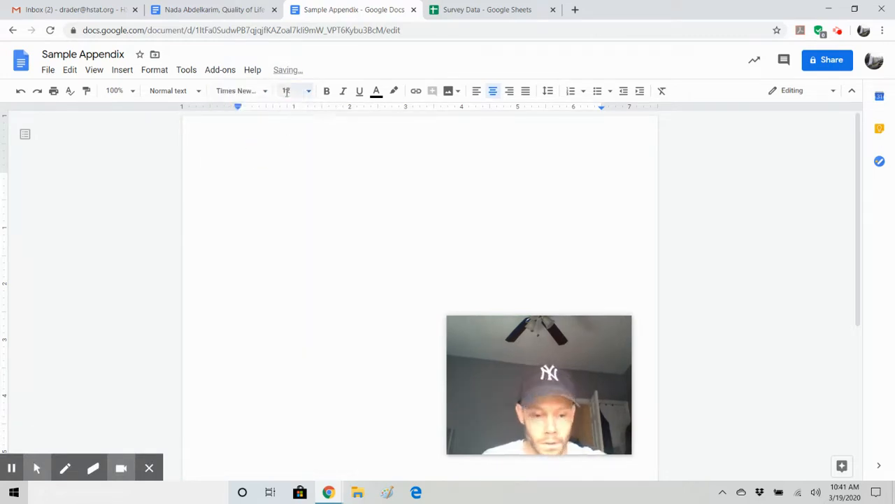
- Enter the bold heading "Appendix O: Pivot Table (Age and Eating Healthy)" and start a new line below it
key("ctrl+b")
type("App")
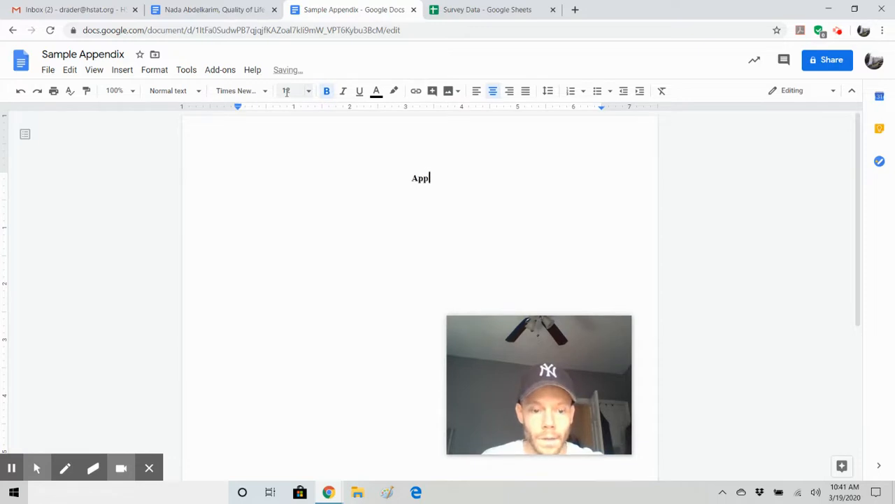
type("endix O:")
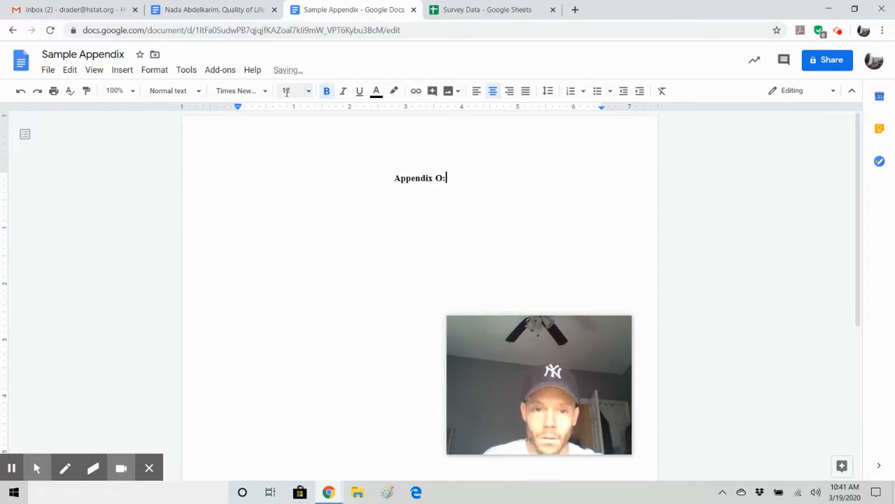
type(" Pivot ")
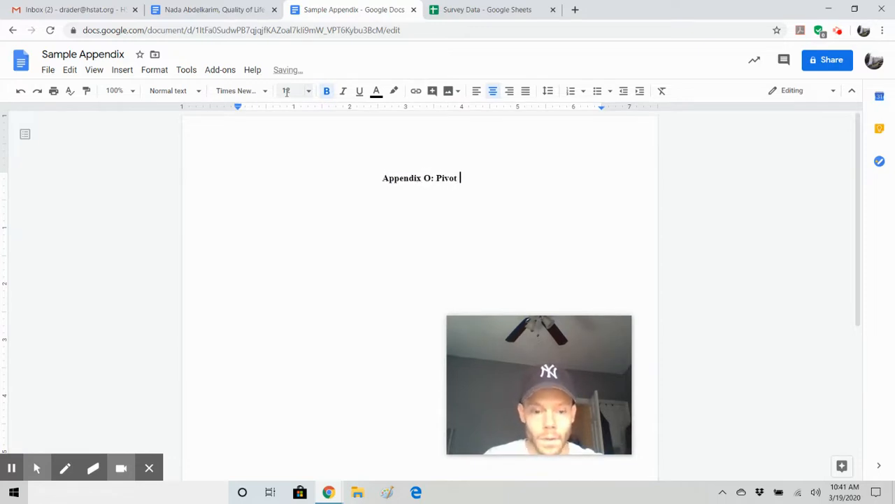
type("Table (Age and")
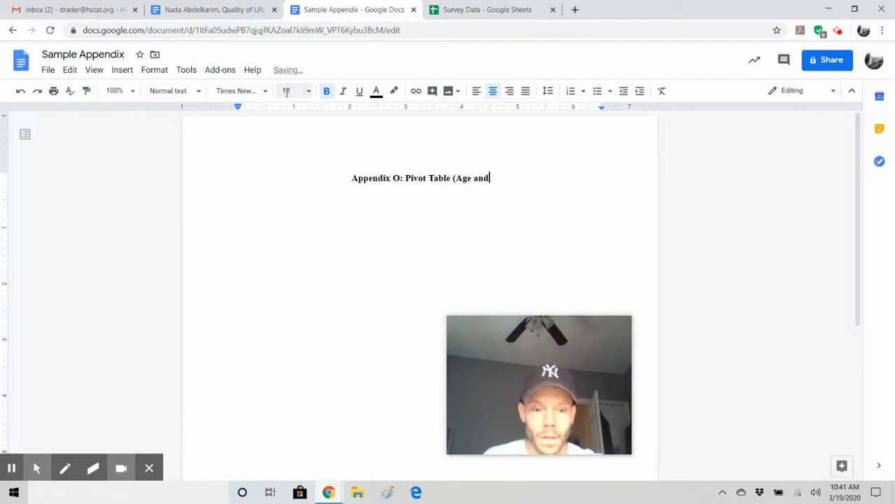
type(" Eating He")
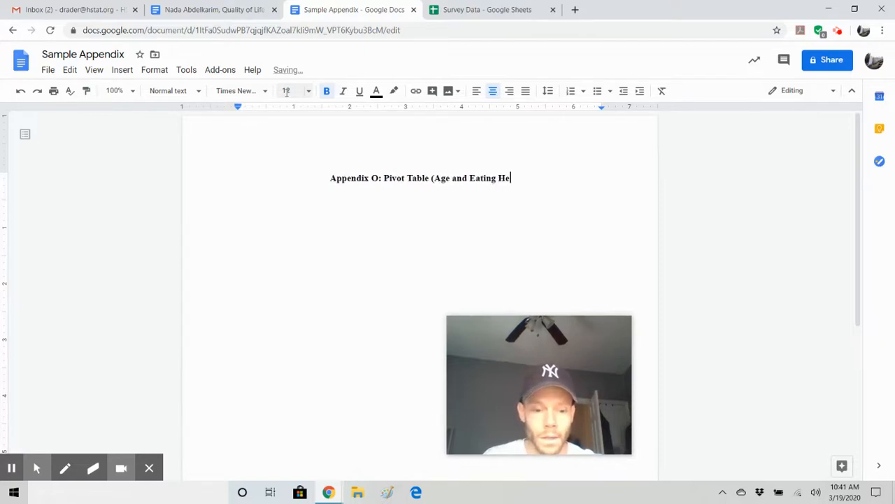
type("althy)")
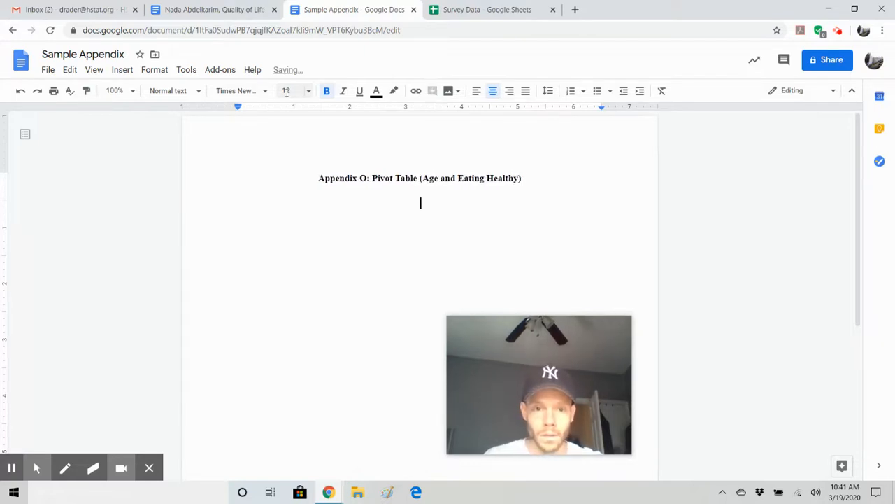
- Left-align the line below the heading and paste the copied pivot table there, linked to the spreadsheet
left_click(476, 91)
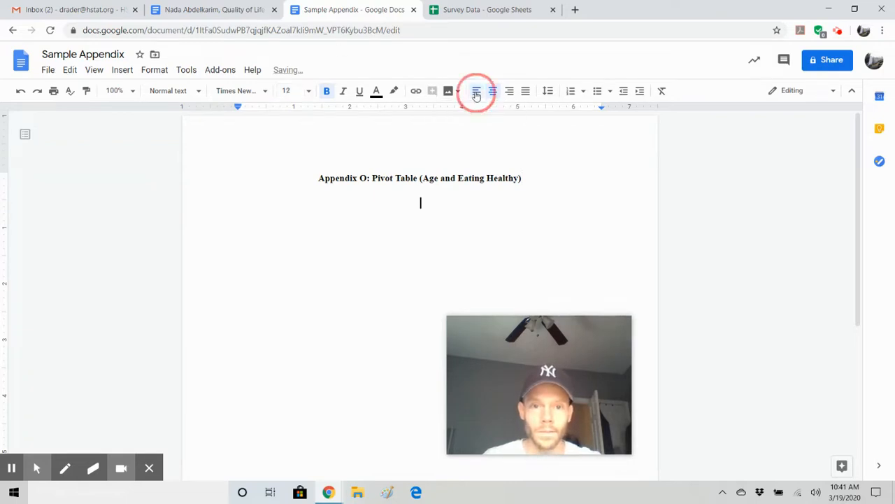
key("ctrl+v")
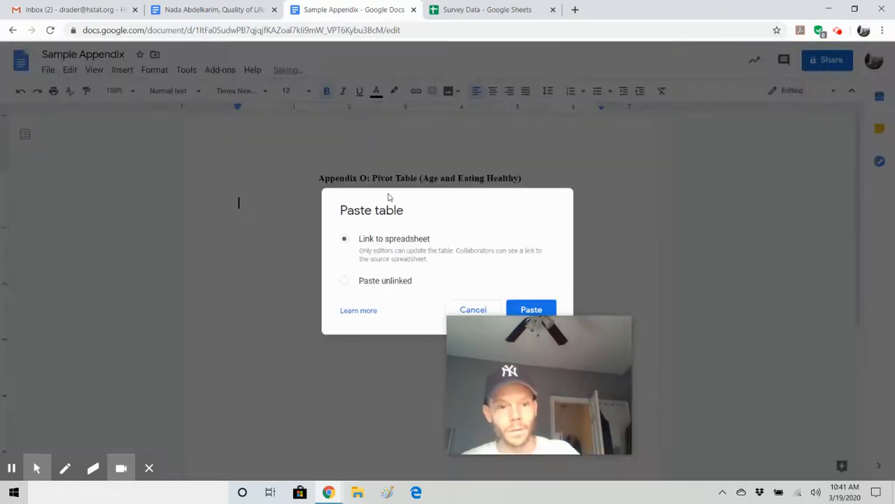
left_click_drag(622, 371, 748, 373)
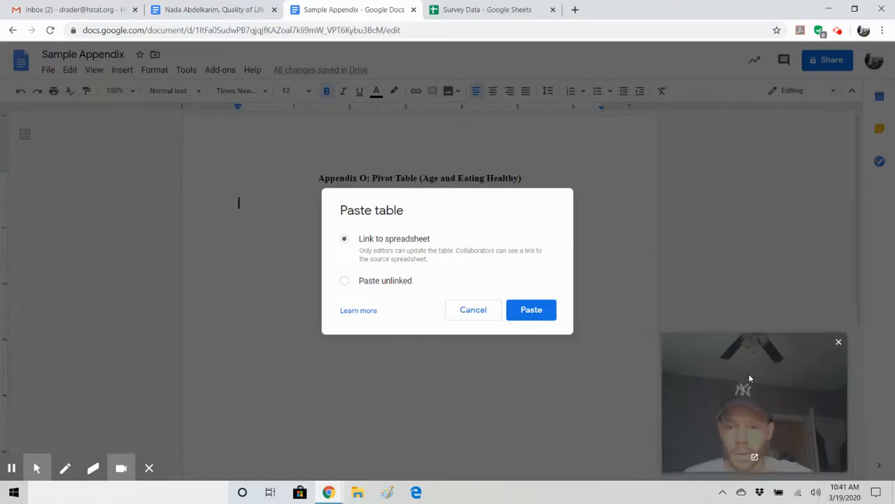
left_click(533, 311)
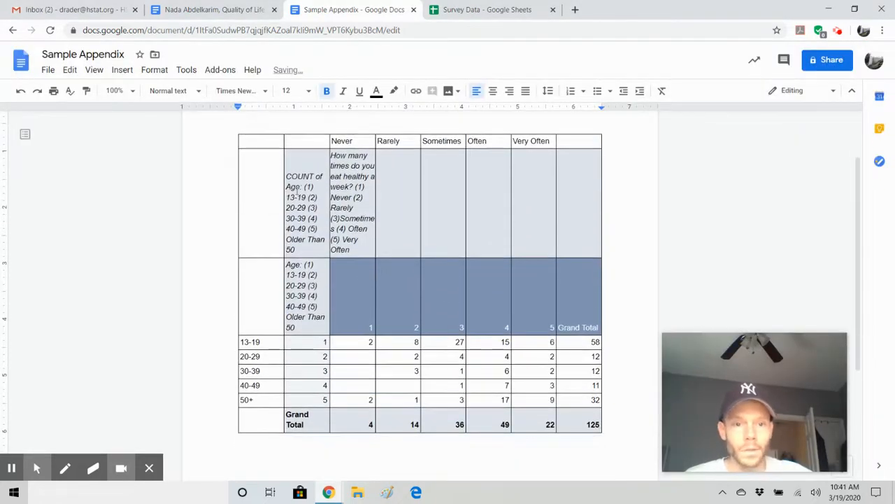
- Remove "Age:" from the age-code cell in the table's third row and enter it in the empty cell beside it
double_click(290, 264)
left_click_drag(287, 263, 284, 264)
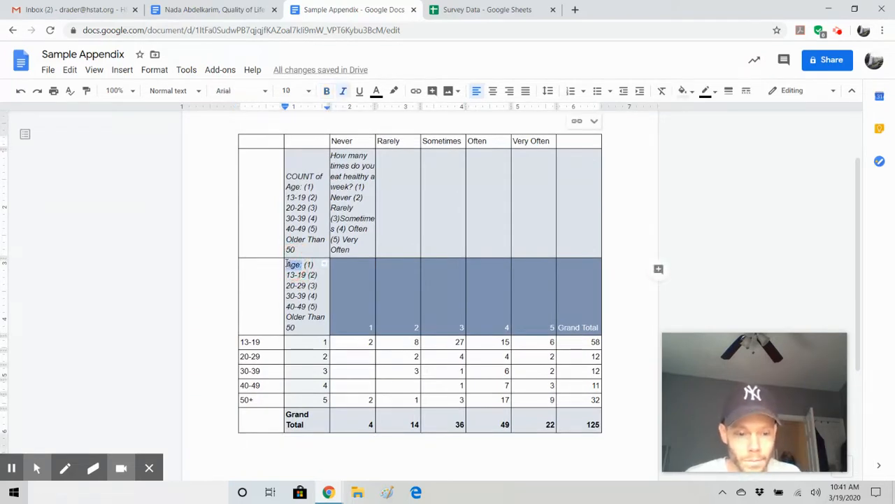
key("BackSpace")
left_click(256, 314)
type("Age")
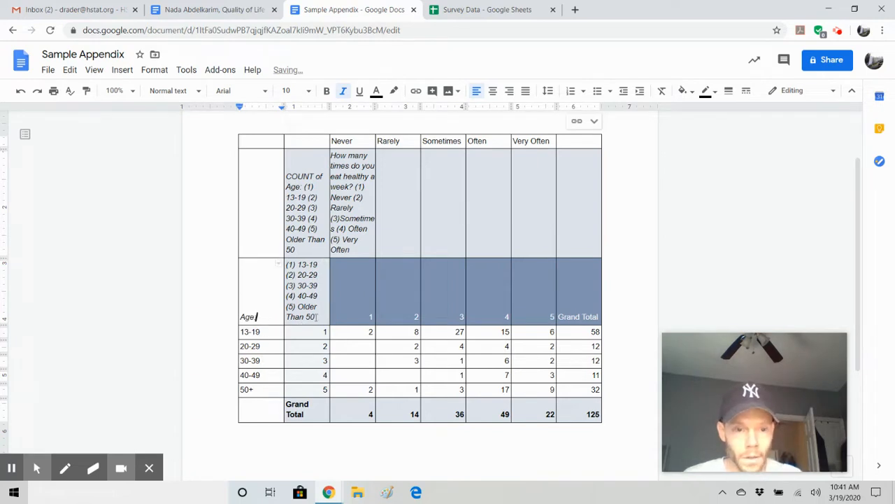
- Delete the remaining age-code text beside "Age:" and shrink that row to a single line's height
left_click_drag(323, 308, 295, 262)
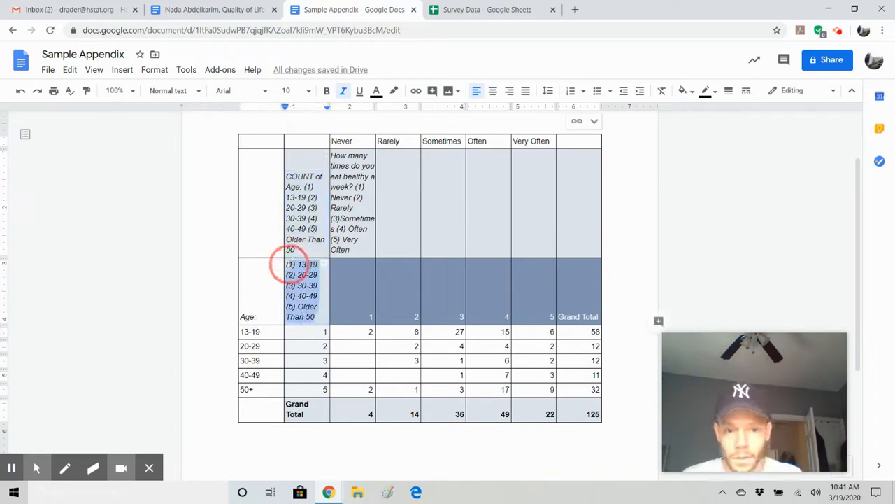
key("BackSpace")
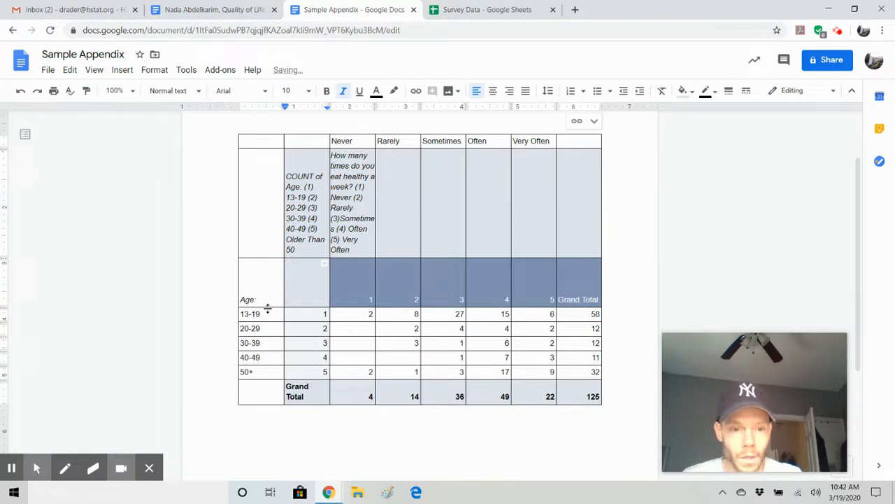
left_click_drag(267, 309, 275, 261)
scroll(282, 237, "up", 1)
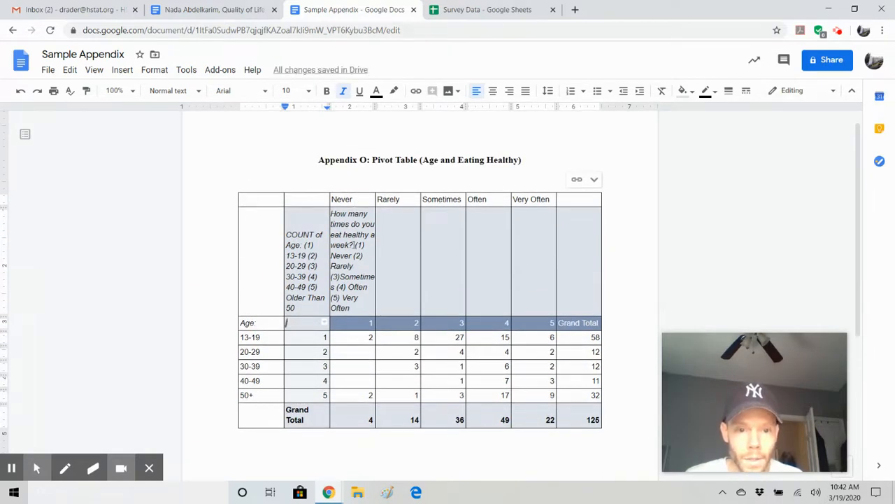
- Move the question "How many times do you eat healthy a week?" from the second row into the table's first cell
left_click_drag(354, 245, 331, 213)
key("ctrl+c")
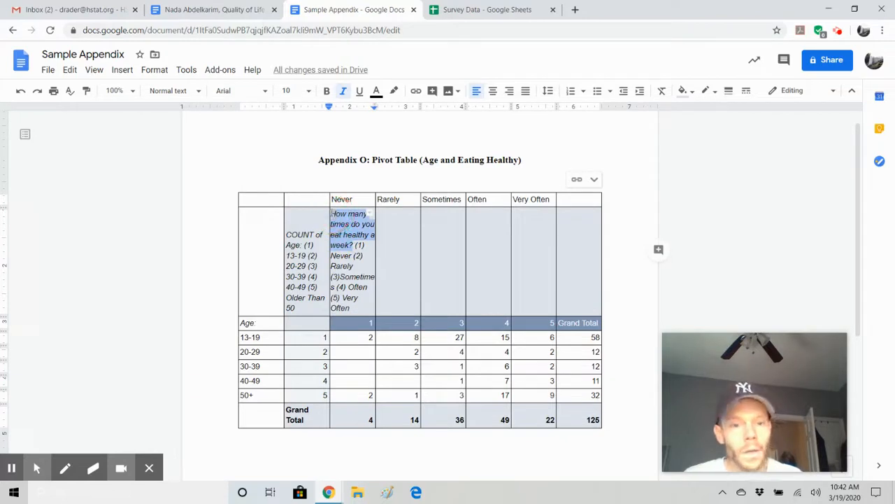
key("BackSpace")
left_click(267, 201)
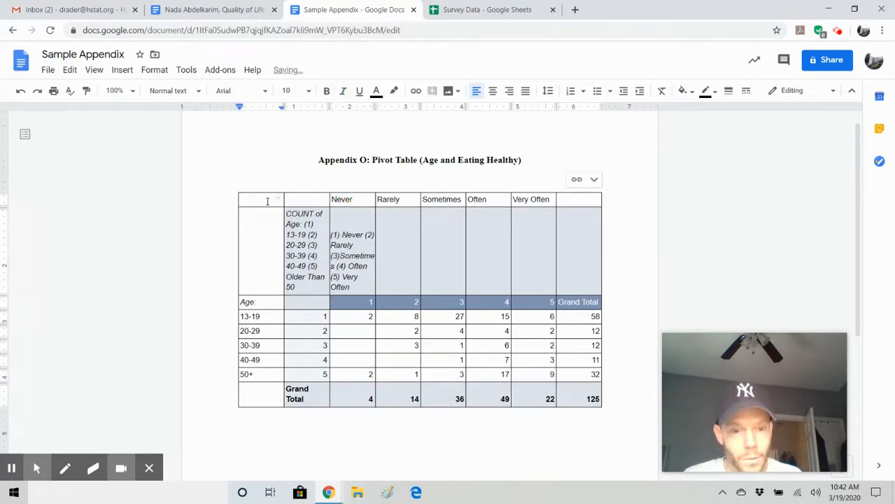
key("ctrl+v")
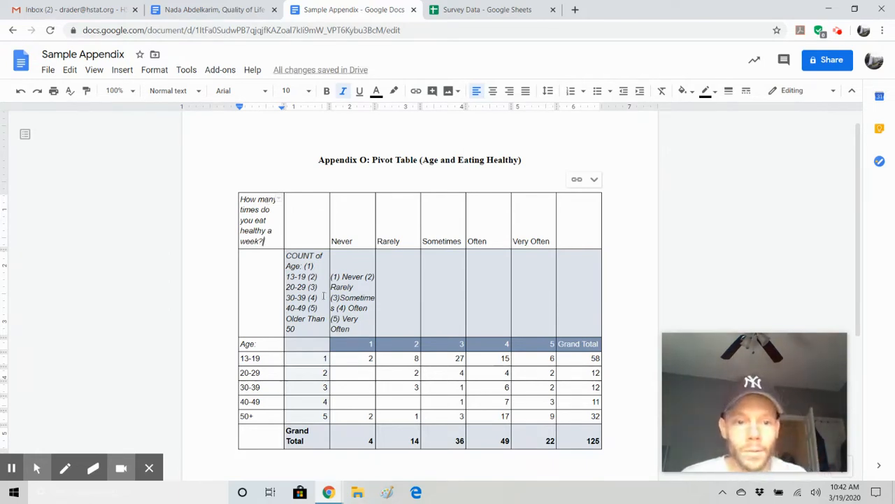
- Delete the table's second row, which holds the "COUNT of Age" text and the answer codes
left_click_drag(576, 284, 247, 267)
left_click(155, 70)
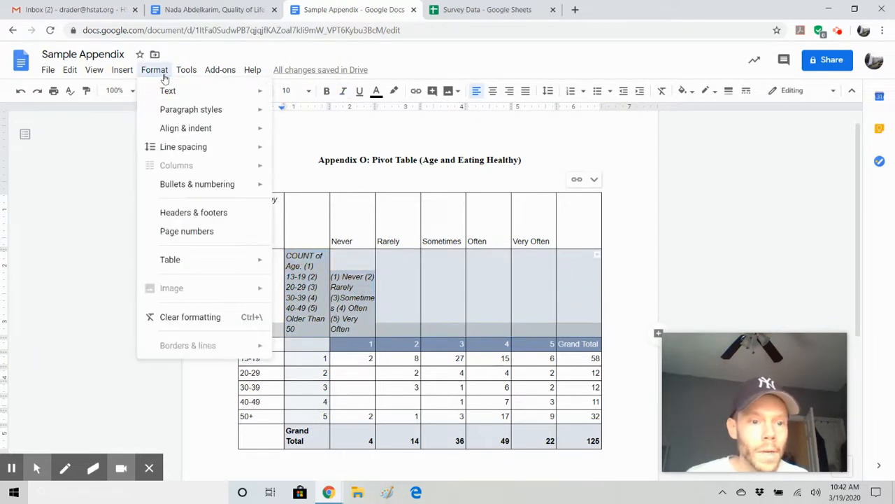
mouse_move(216, 262)
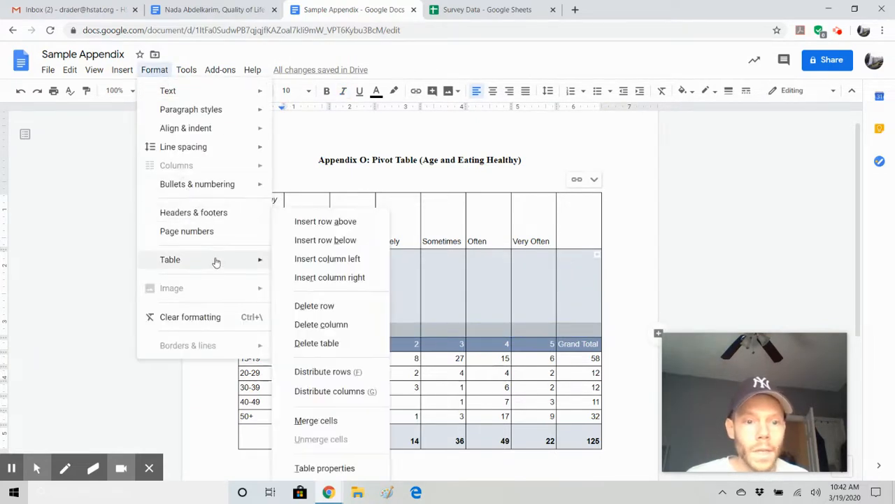
left_click(323, 305)
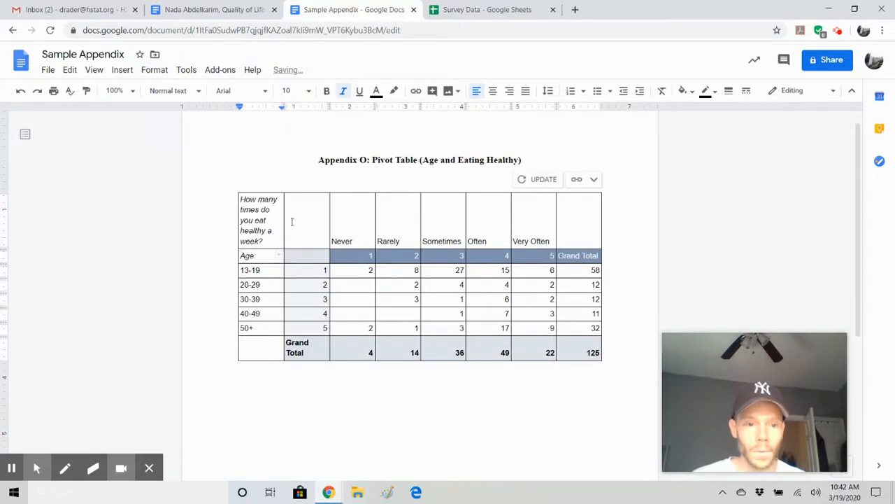
- Merge the healthy-eating question cell with the empty cell next to it in the first row
left_click_drag(303, 230, 252, 226)
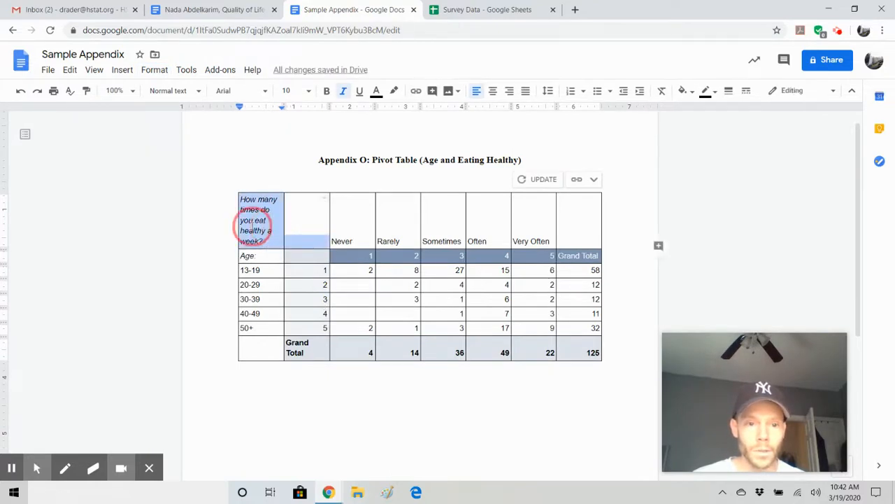
right_click(252, 225)
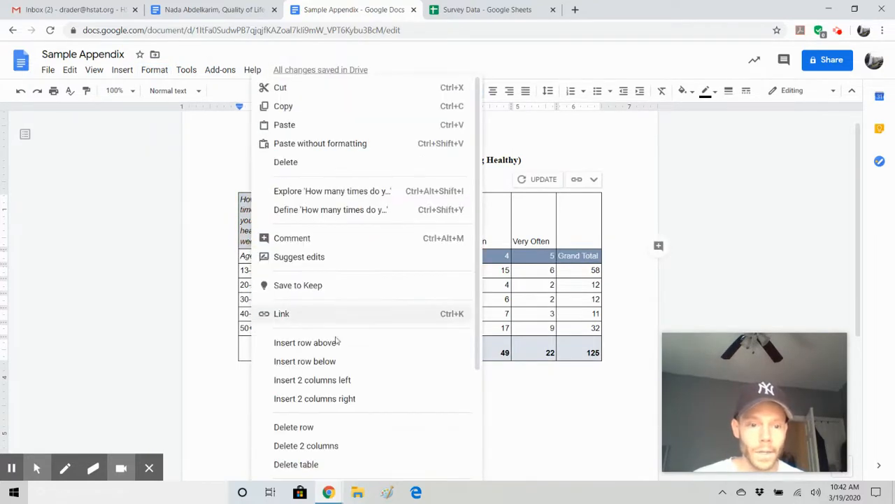
scroll(332, 395, "down", 2)
scroll(332, 396, "down", 3)
left_click(333, 376)
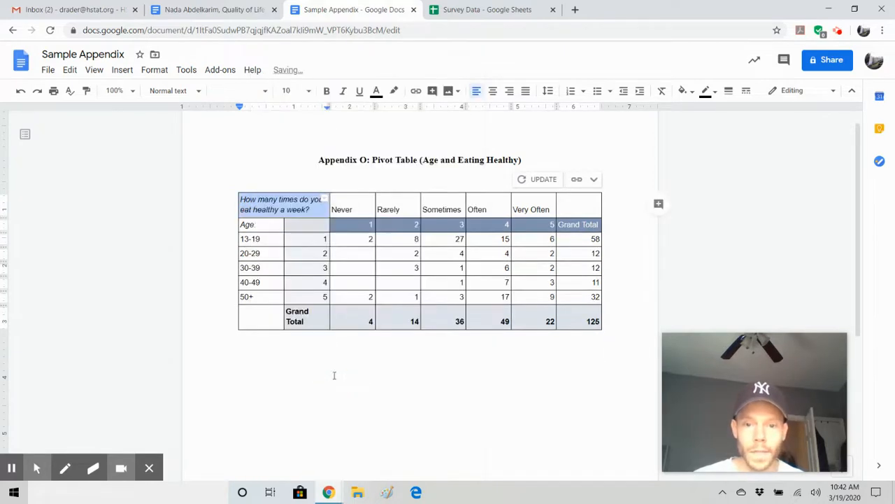
- Remove the blank line between the appendix heading and the table
left_click(355, 183)
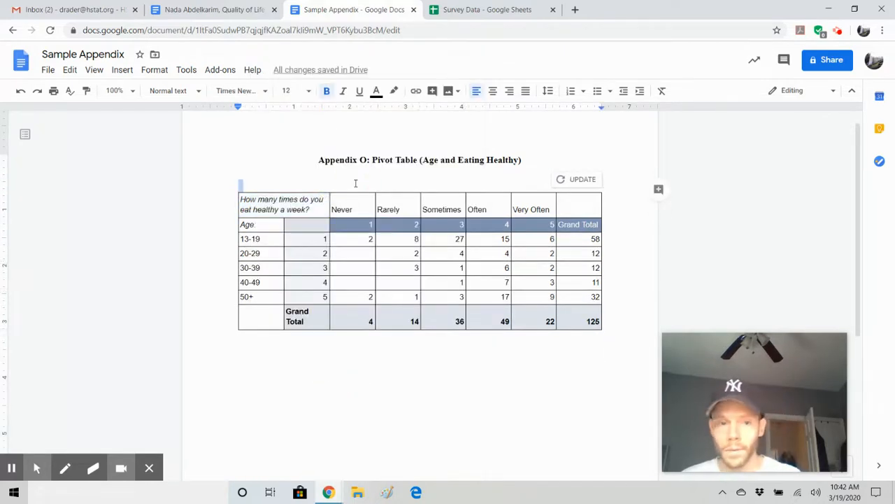
left_click(356, 179)
key("BackSpace")
key("BackSpace")
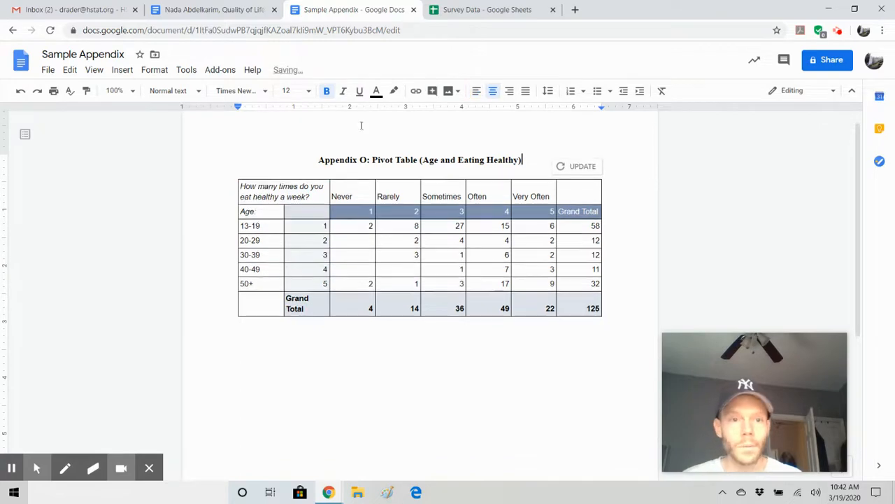
- Copy the age and healthy eating correlation cells from the Survey Data sheet and paste them, linked to the spreadsheet, below the appendix's pivot table
left_click(440, 7)
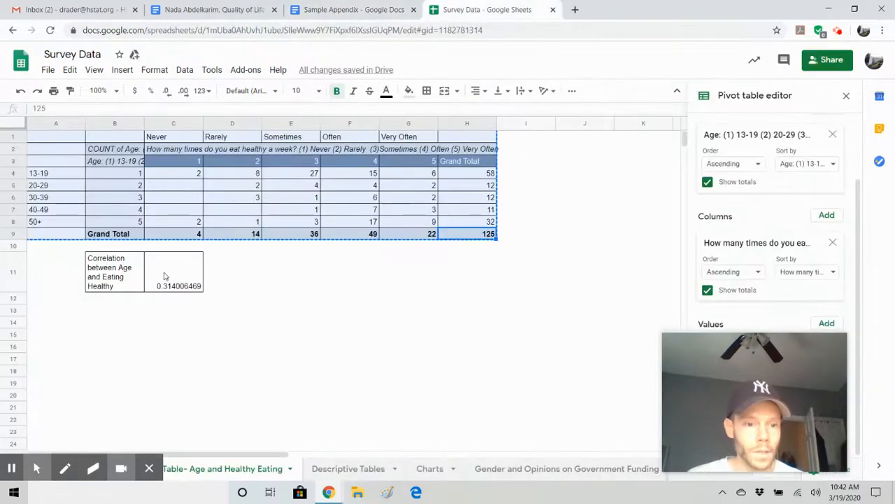
left_click(165, 275)
left_click_drag(165, 275, 124, 273)
key("ctrl+c")
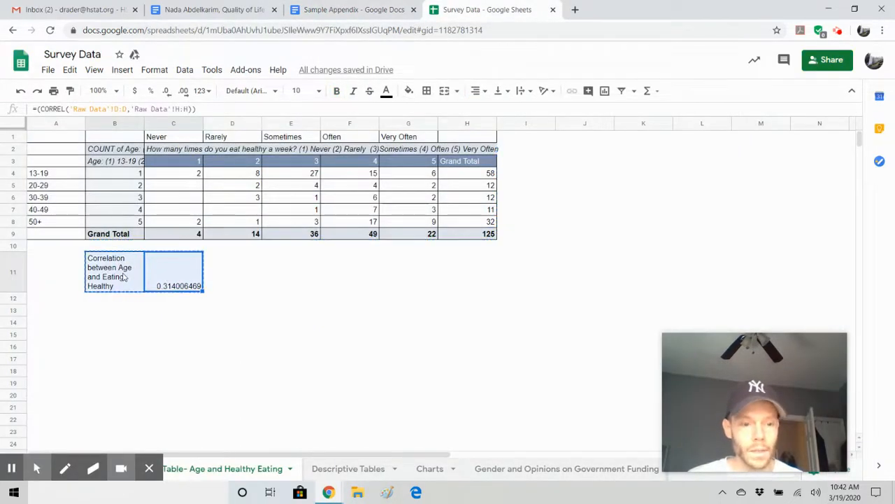
left_click(329, 5)
left_click(303, 330)
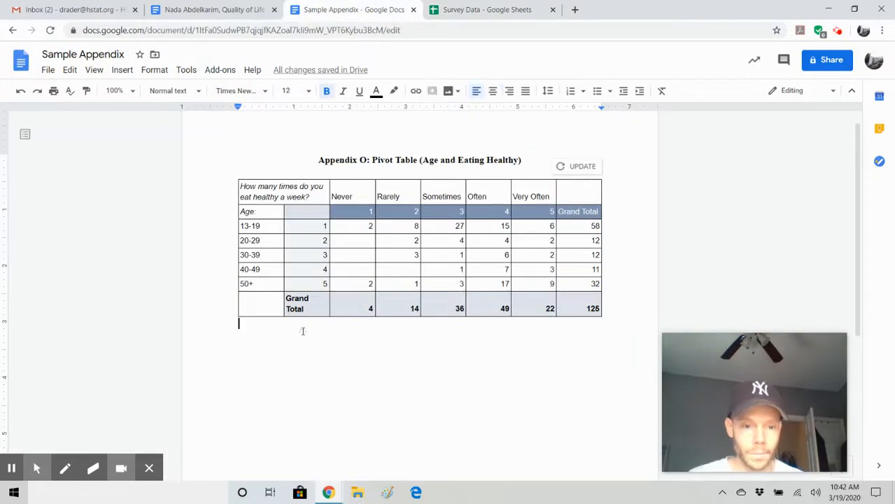
key("ctrl+v")
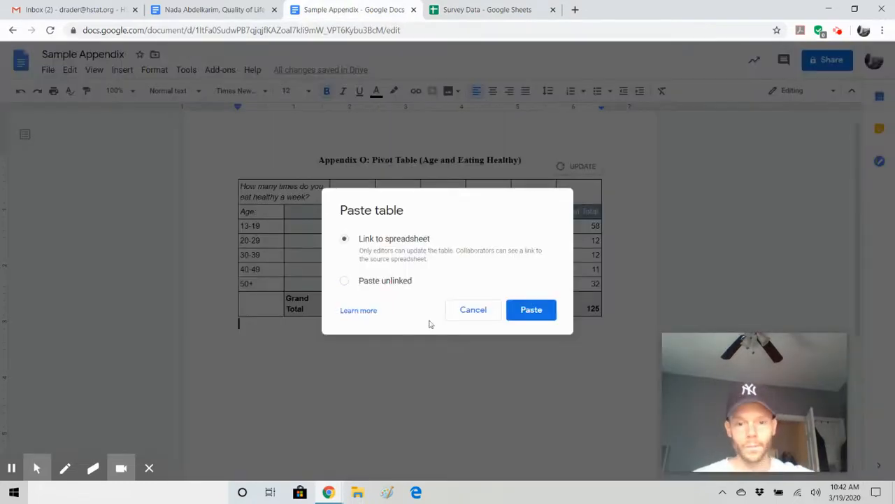
left_click(531, 310)
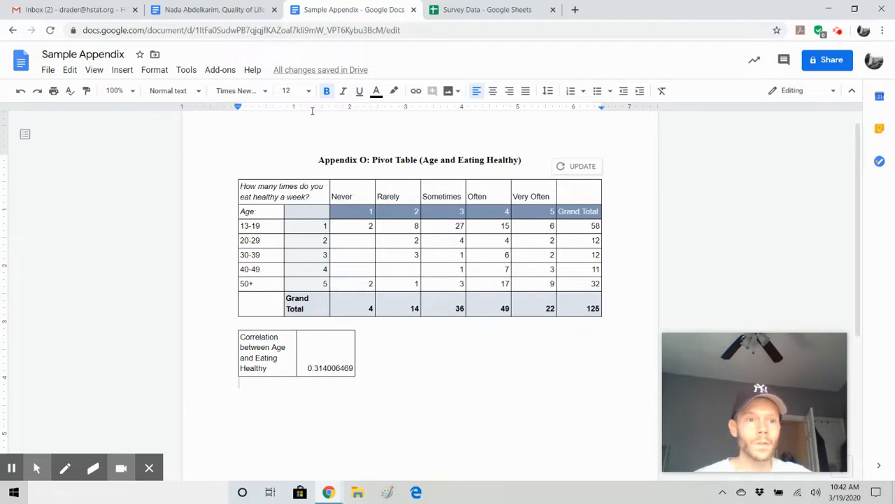
- Switch to the Quality of Life Innovations Proposal document and examine its title page and table of contents, including the chapters and appendices listed
left_click(259, 13)
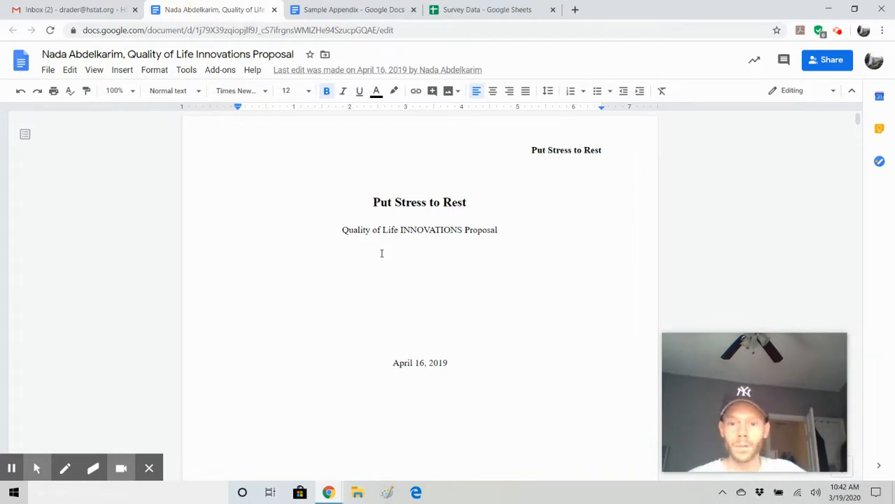
scroll(382, 253, "down", 7)
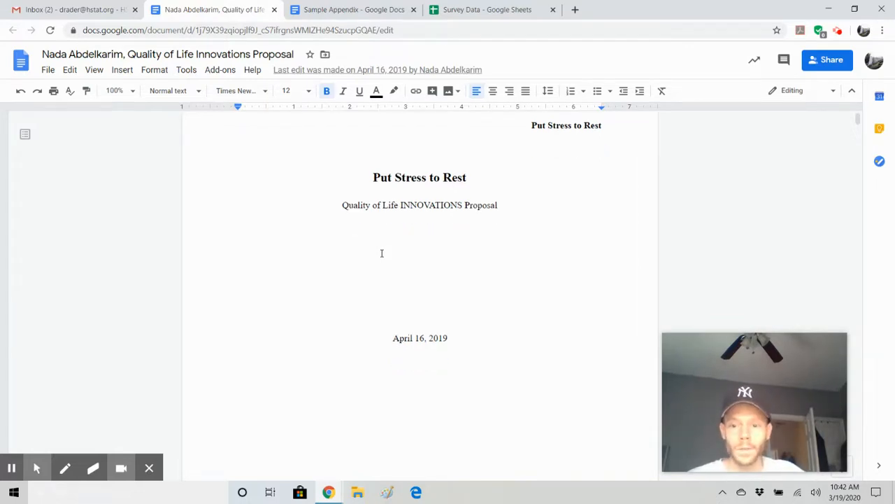
scroll(382, 253, "down", 2)
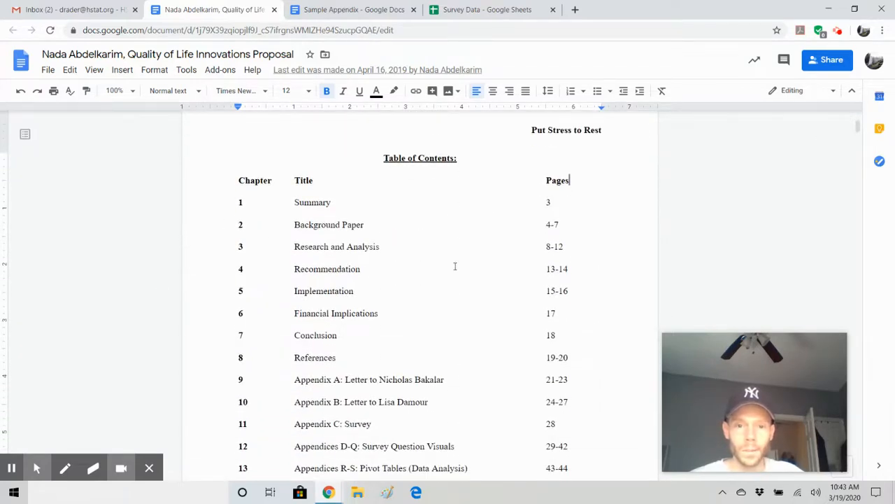
left_click_drag(568, 271, 235, 231)
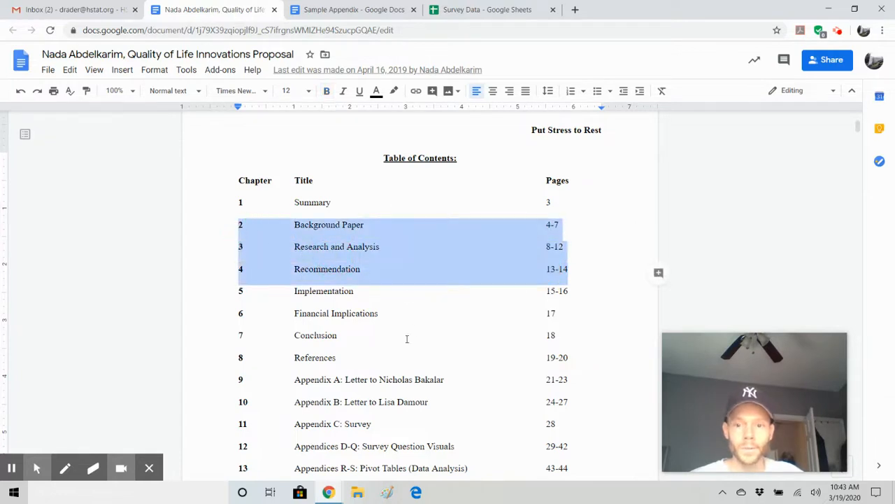
scroll(406, 339, "down", 2)
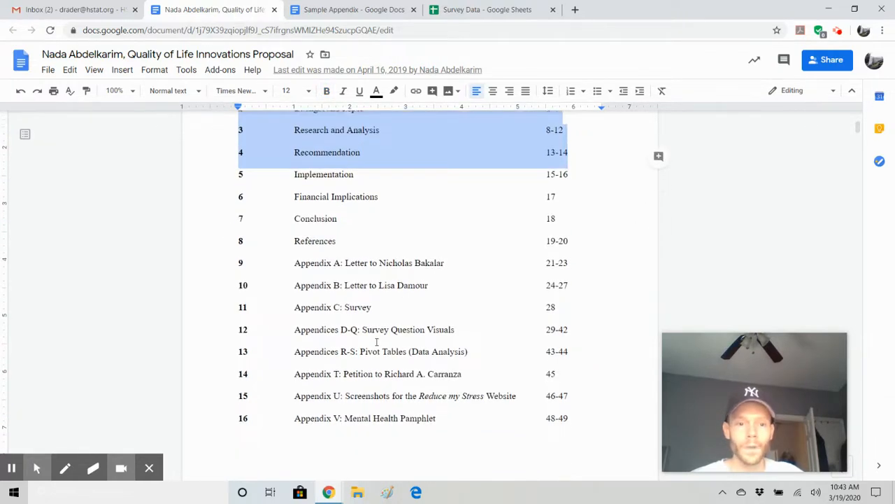
left_click_drag(240, 264, 578, 355)
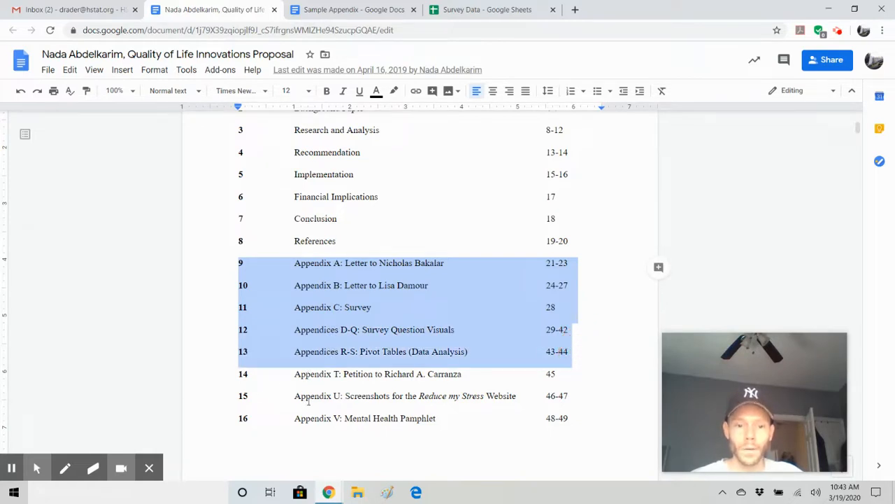
left_click(606, 417)
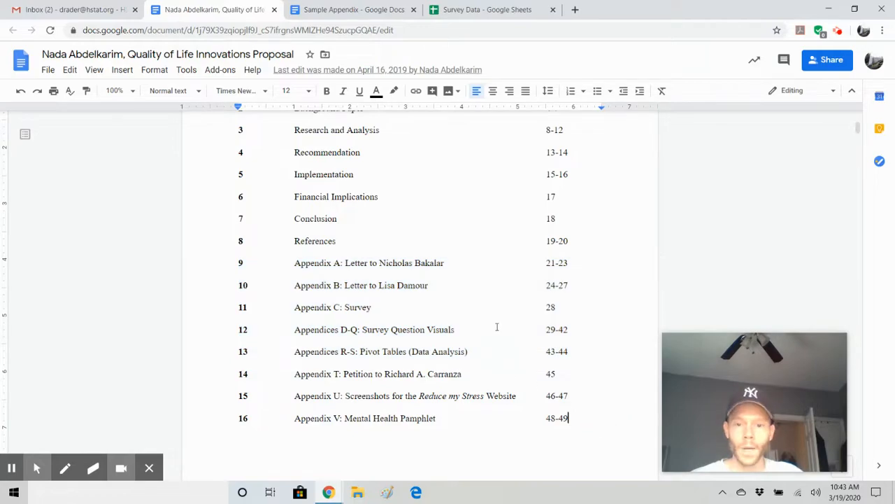
- Examine the proposal's survey question appendices, with their descriptive tables, graphic representations and data analysis
scroll(504, 322, "down", 17)
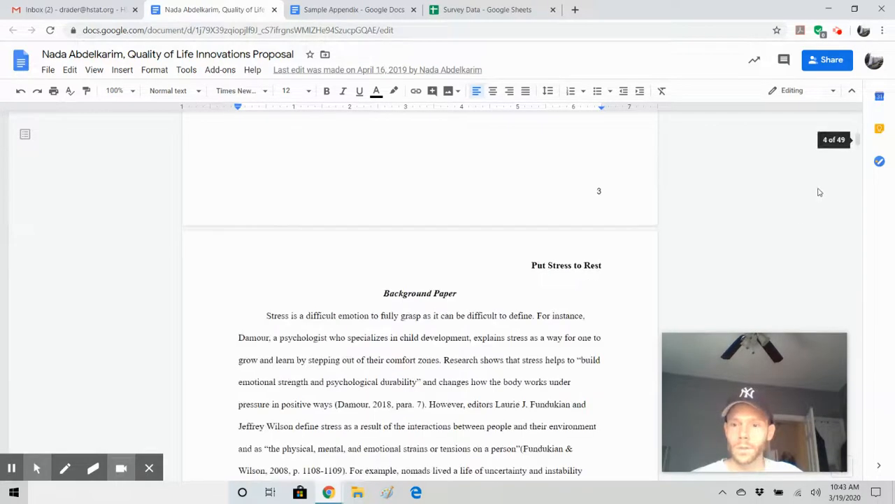
left_click_drag(859, 140, 854, 343)
scroll(490, 294, "down", 8)
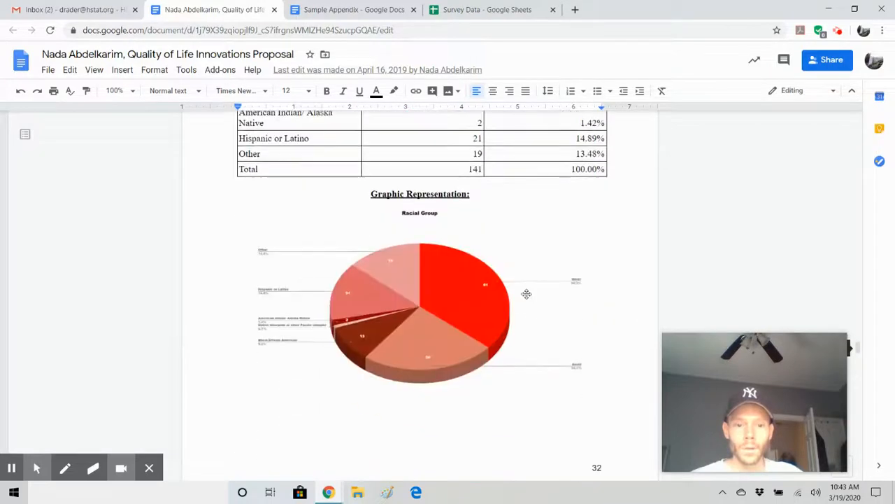
scroll(450, 296, "down", 5)
scroll(285, 270, "up", 2)
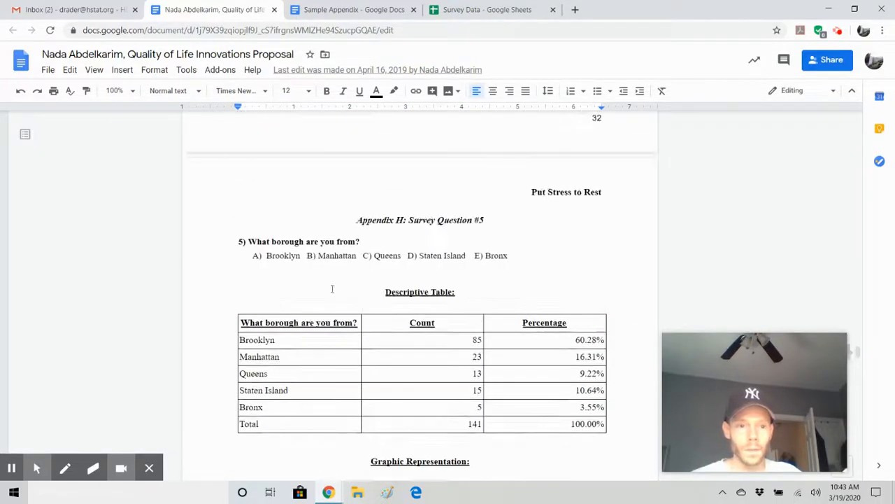
scroll(425, 321, "down", 10)
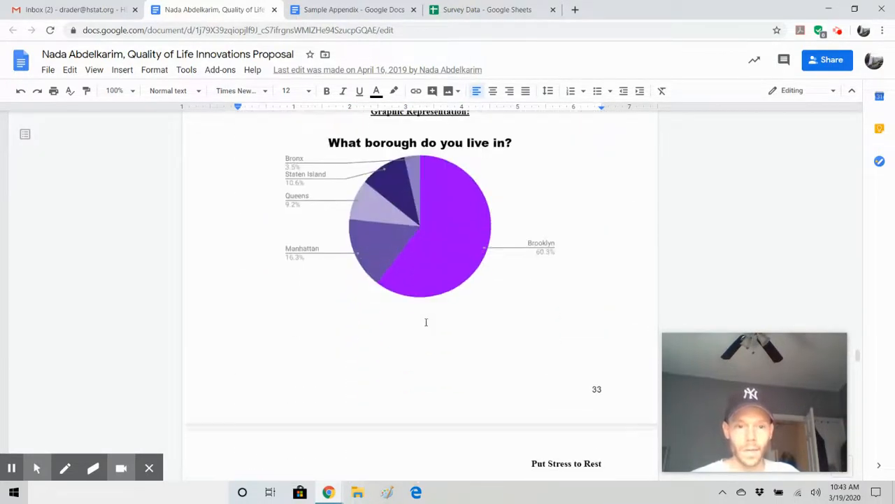
scroll(426, 321, "down", 5)
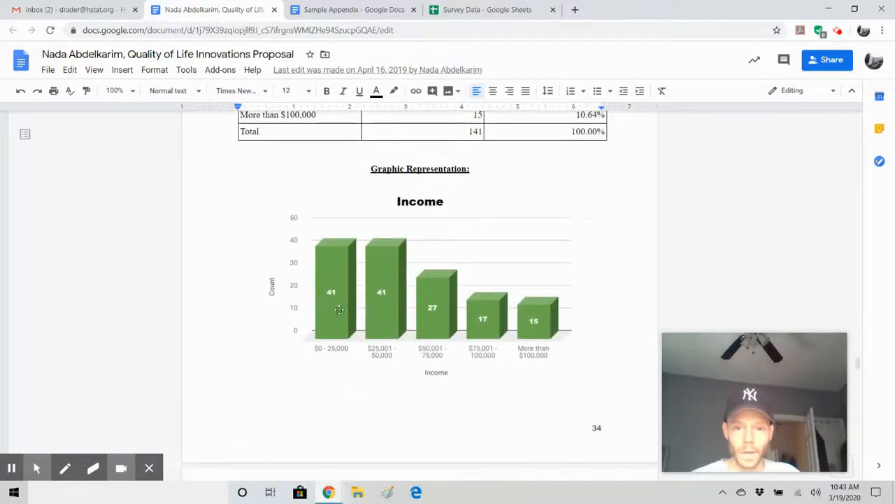
scroll(461, 305, "down", 20)
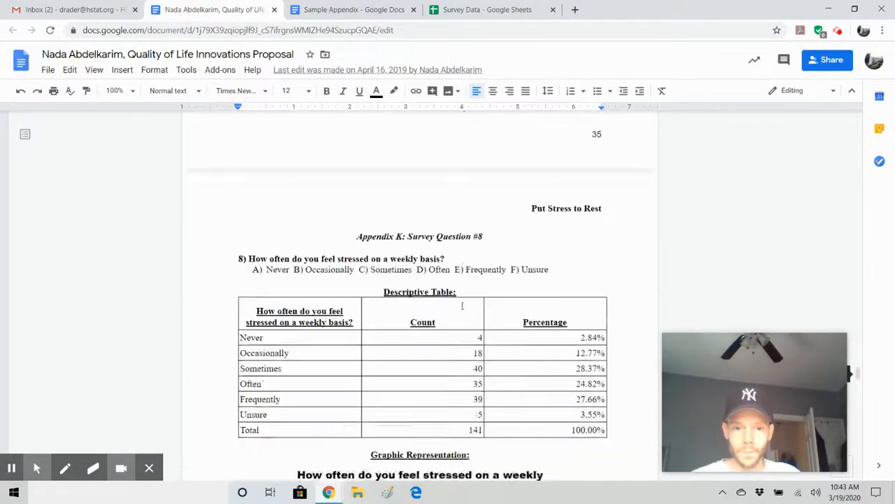
scroll(462, 306, "down", 20)
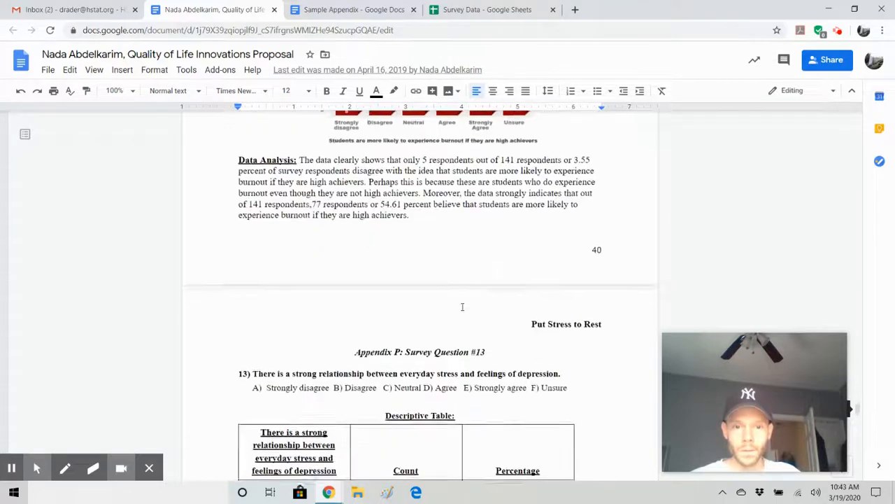
- Examine Appendix R's pivot table, its correlation, standard deviation and margin of error table, and the data analysis paragraph
scroll(462, 306, "down", 4)
scroll(244, 253, "up", 2)
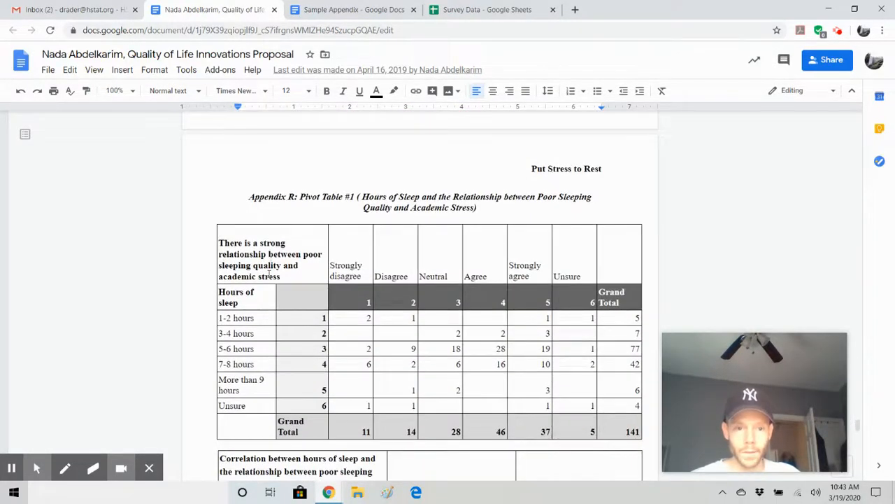
scroll(328, 285, "down", 5)
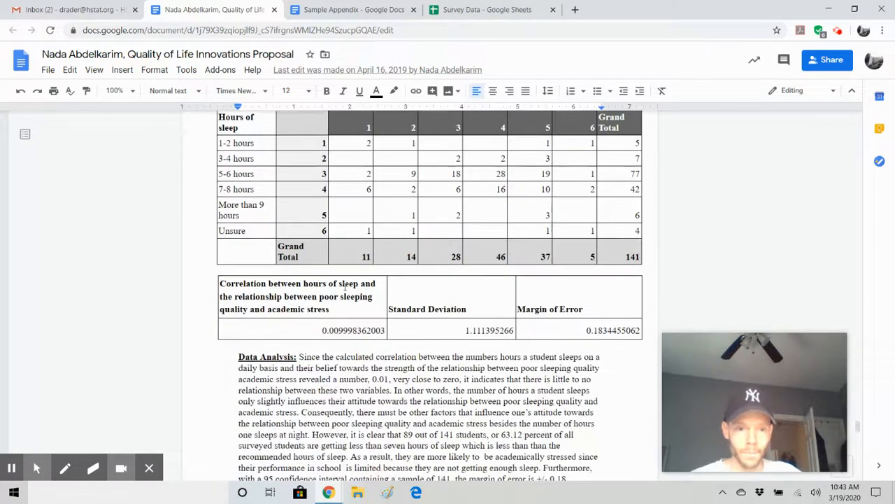
scroll(390, 282, "down", 1)
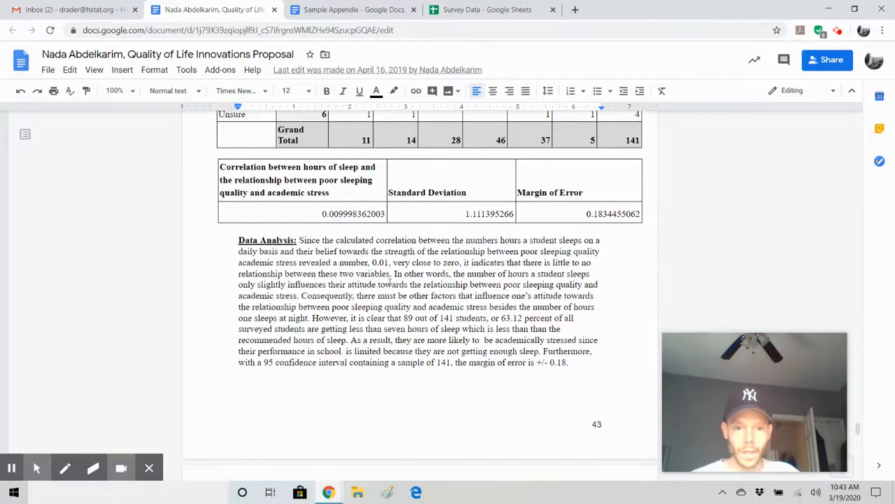
scroll(418, 271, "down", 10)
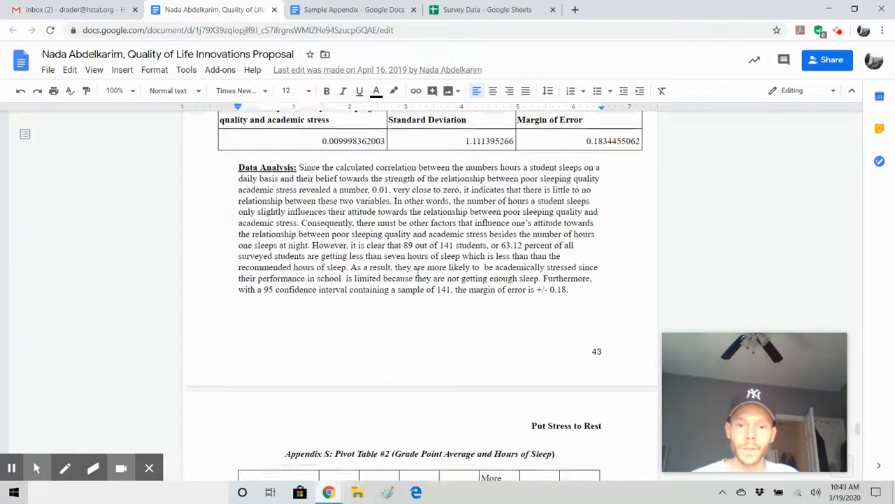
- Look through the petition, website screenshots and mental health pamphlet appendices to the proposal's end, and return to the title page
scroll(417, 272, "down", 10)
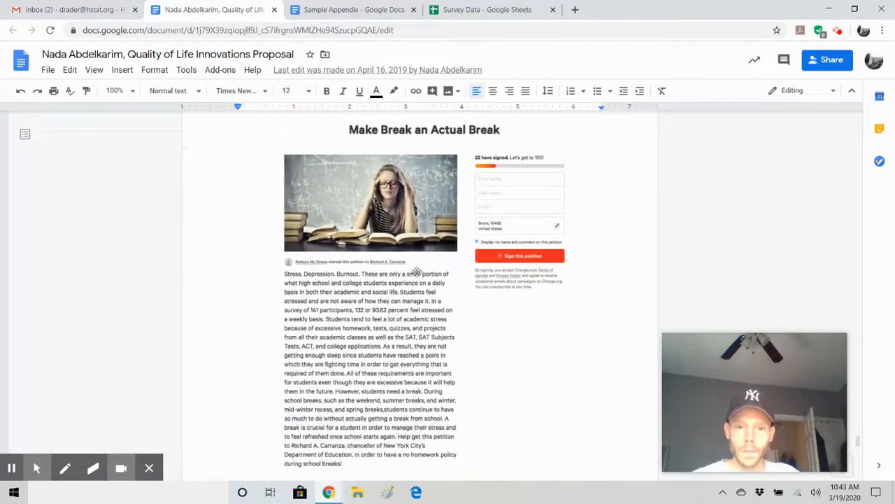
scroll(418, 271, "up", 1)
scroll(418, 271, "down", 3)
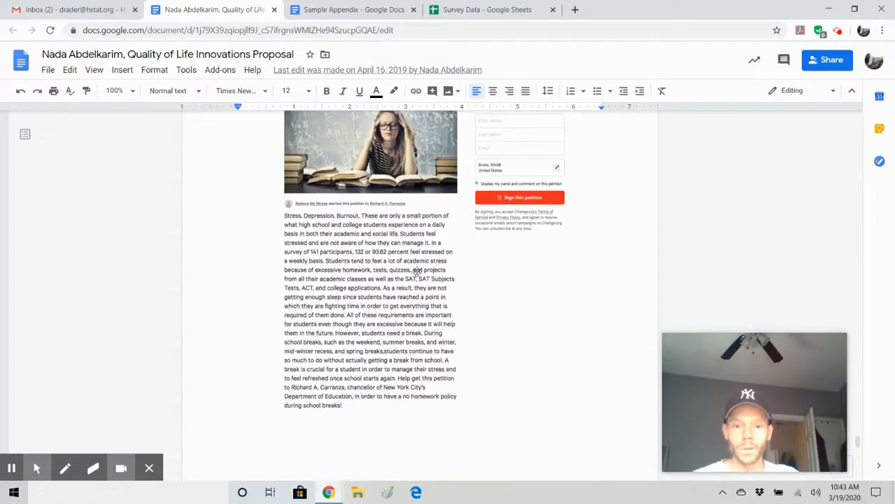
scroll(418, 271, "down", 8)
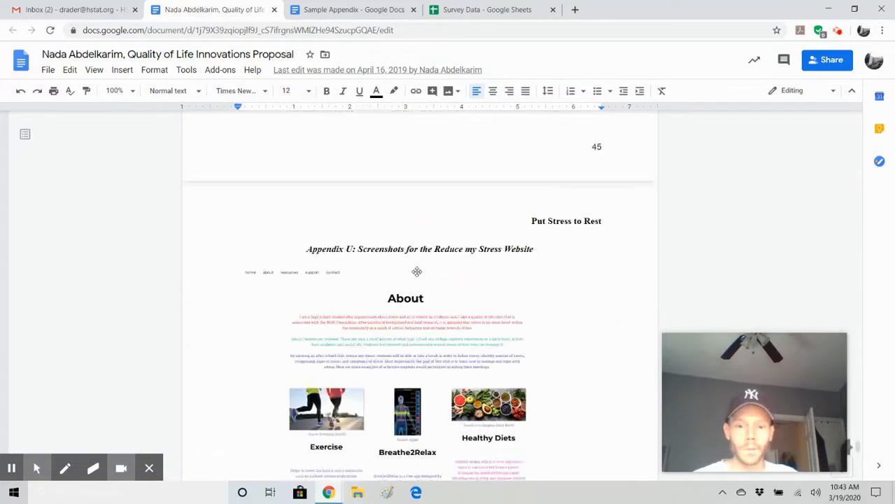
scroll(418, 272, "down", 6)
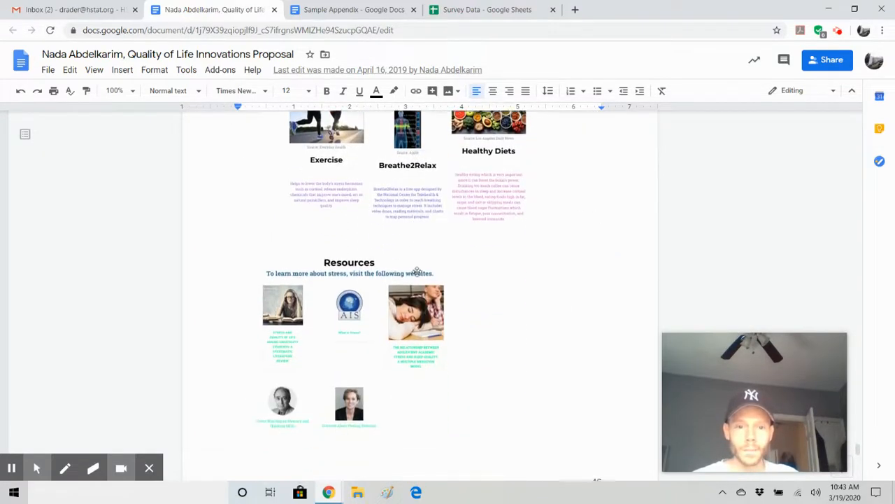
scroll(417, 271, "down", 10)
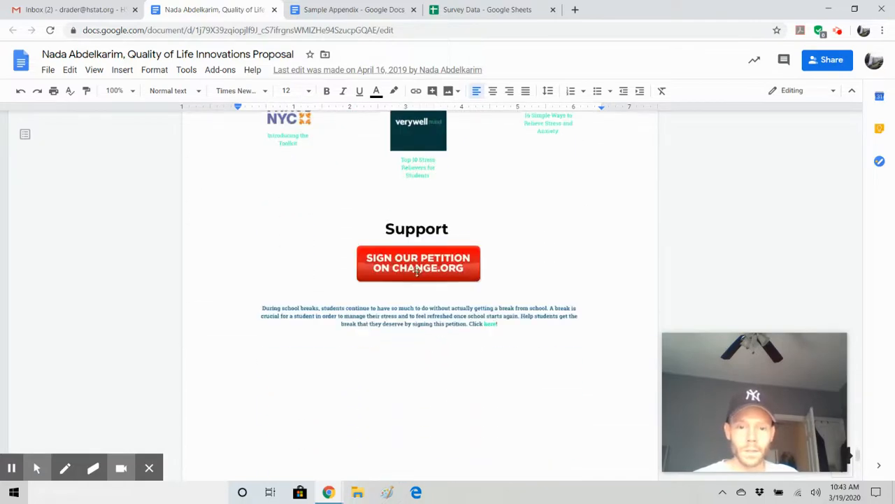
scroll(418, 271, "down", 4)
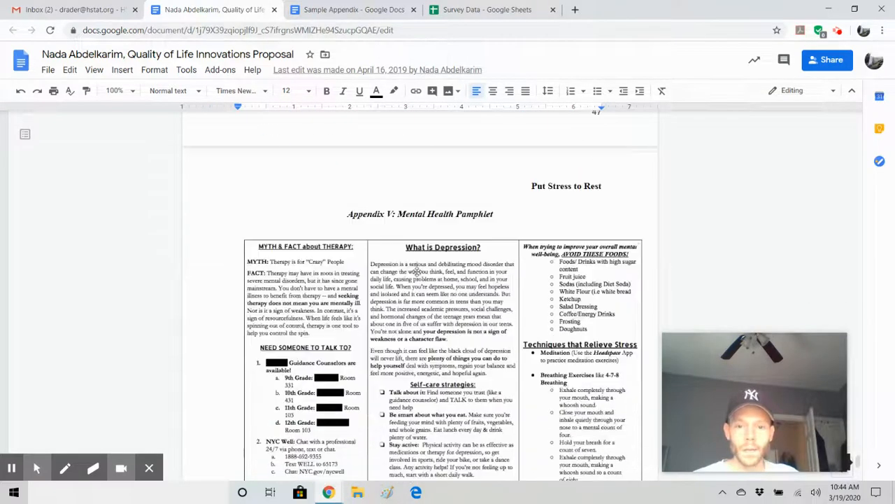
scroll(418, 271, "down", 2)
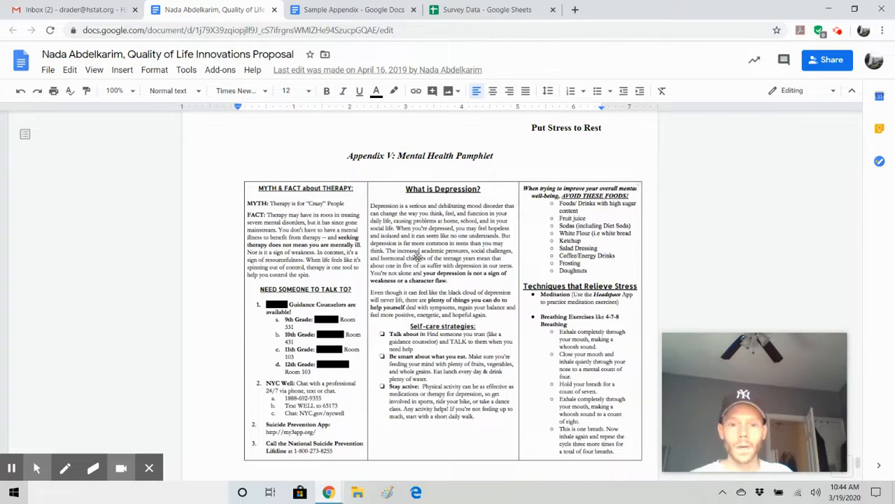
scroll(417, 255, "down", 2)
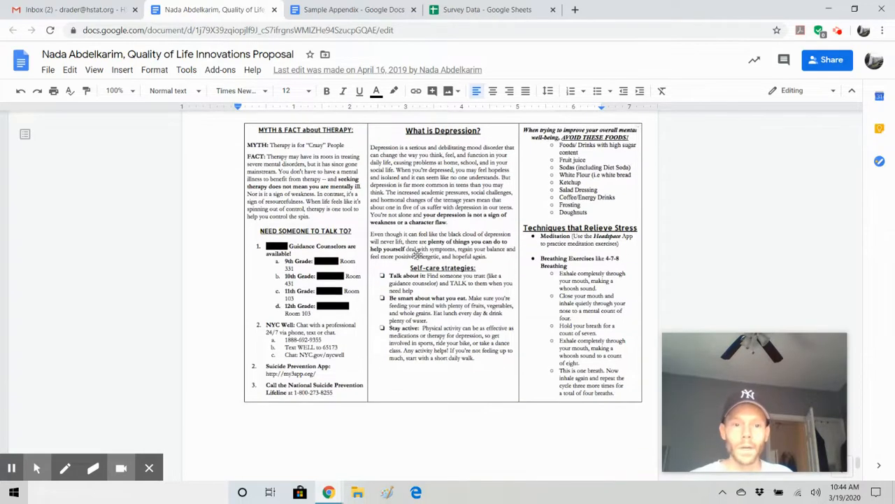
scroll(417, 254, "down", 8)
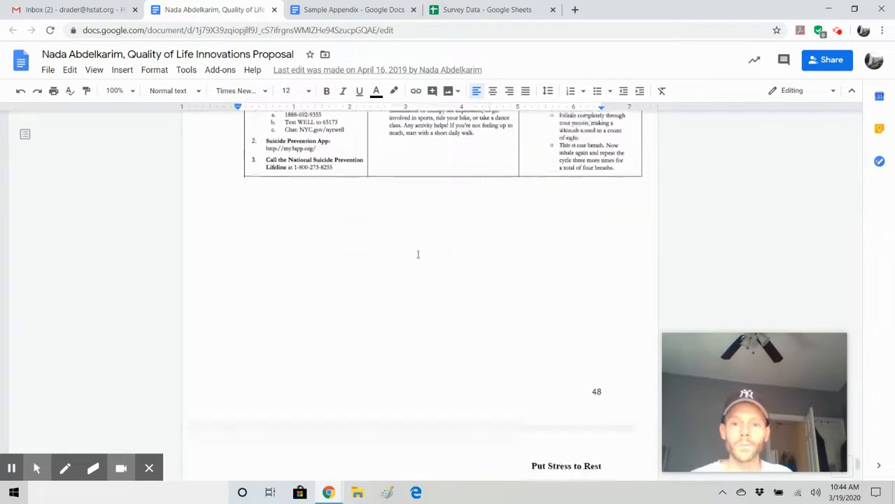
scroll(417, 254, "down", 4)
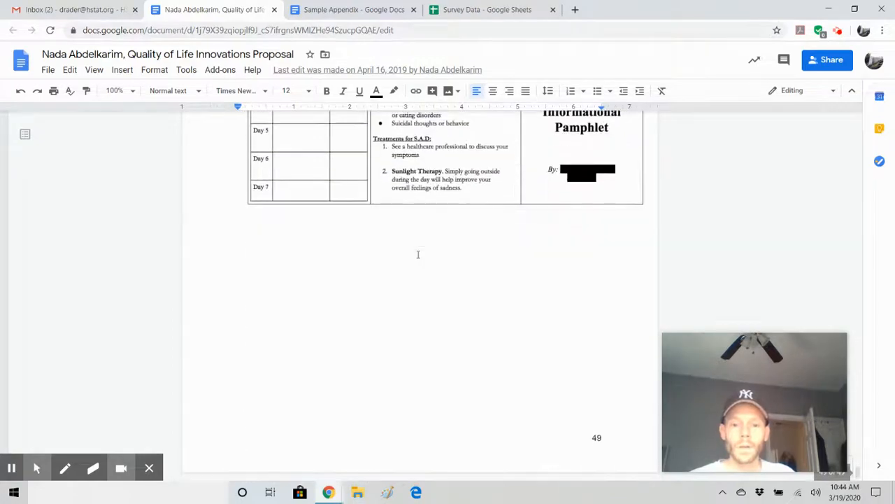
scroll(569, 281, "up", 4)
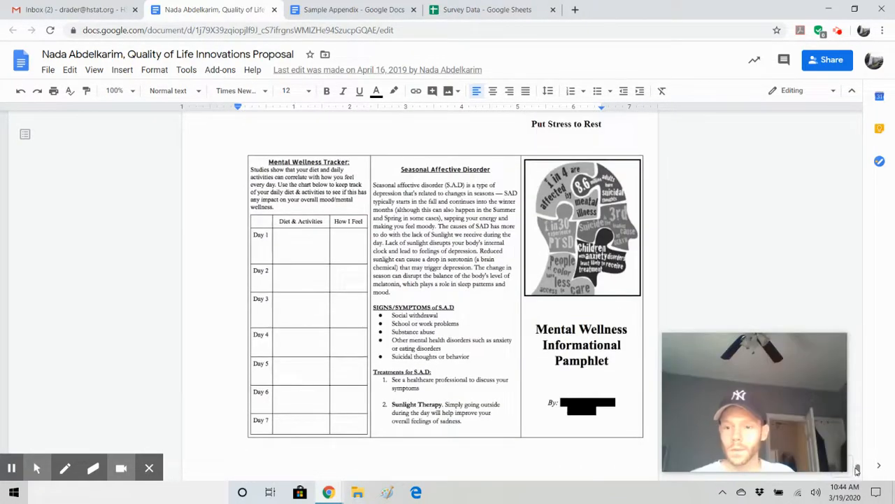
left_click_drag(857, 470, 850, 115)
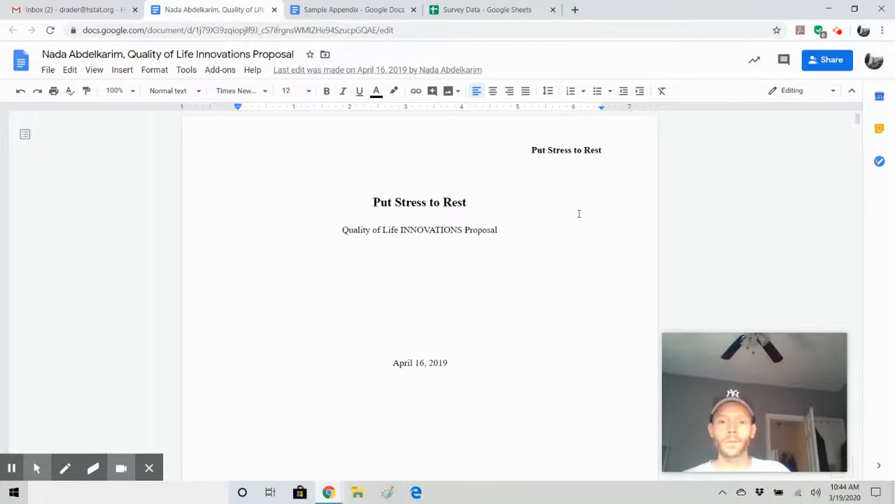